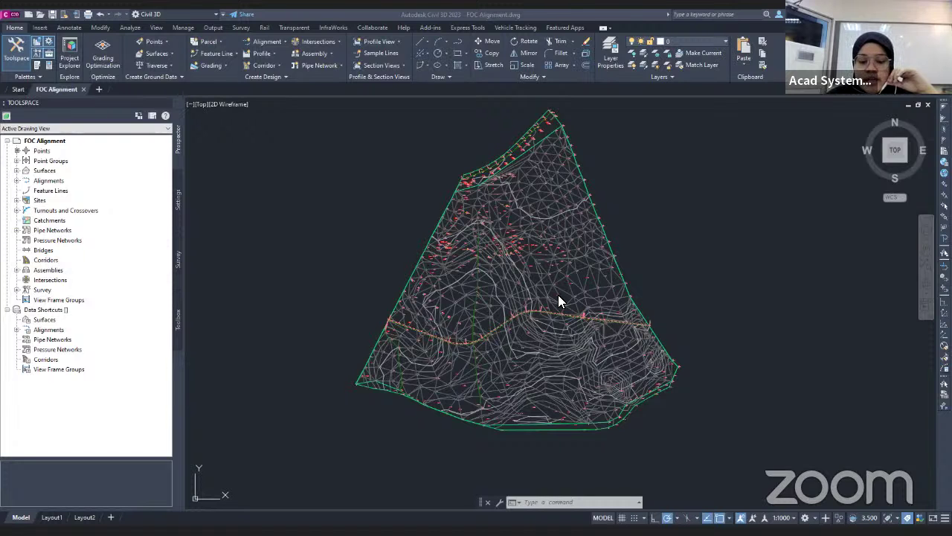
Step: Examine the road alignment that crosses the middle of the surface, including its curves and station labels
scroll(521, 319, up, 3)
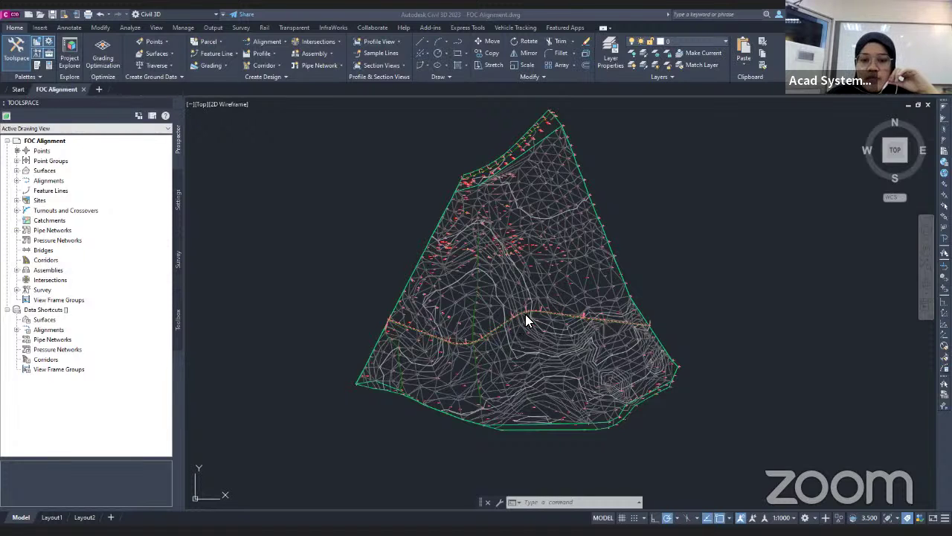
scroll(528, 293, up, 2)
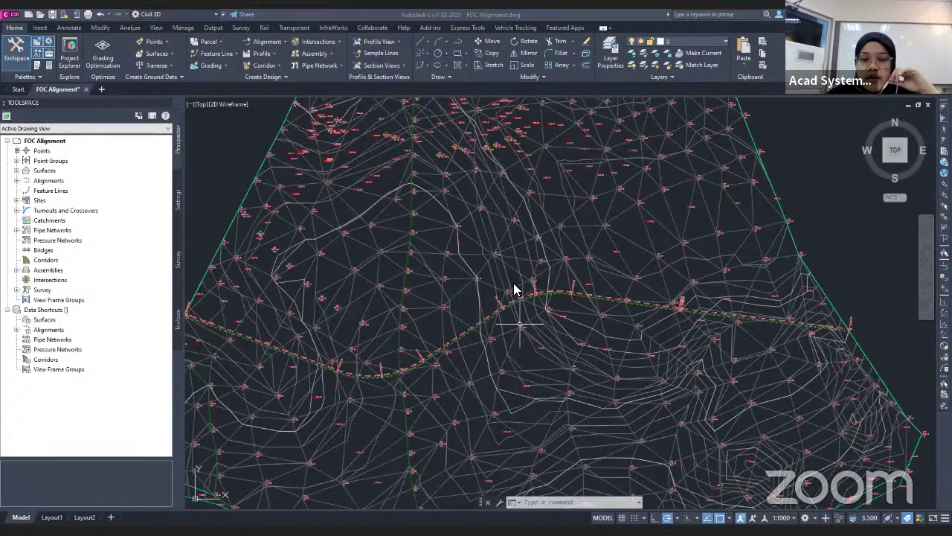
scroll(530, 290, up, 2)
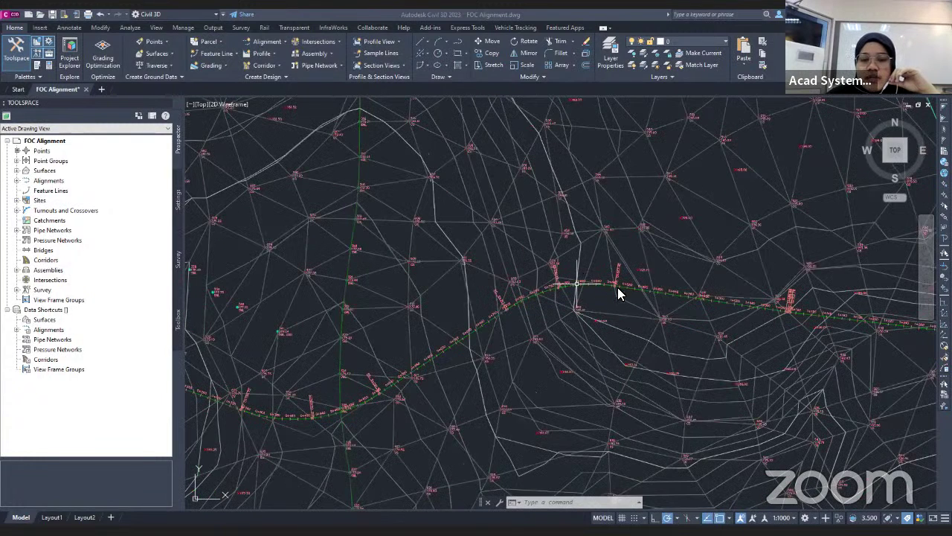
scroll(601, 286, down, 2)
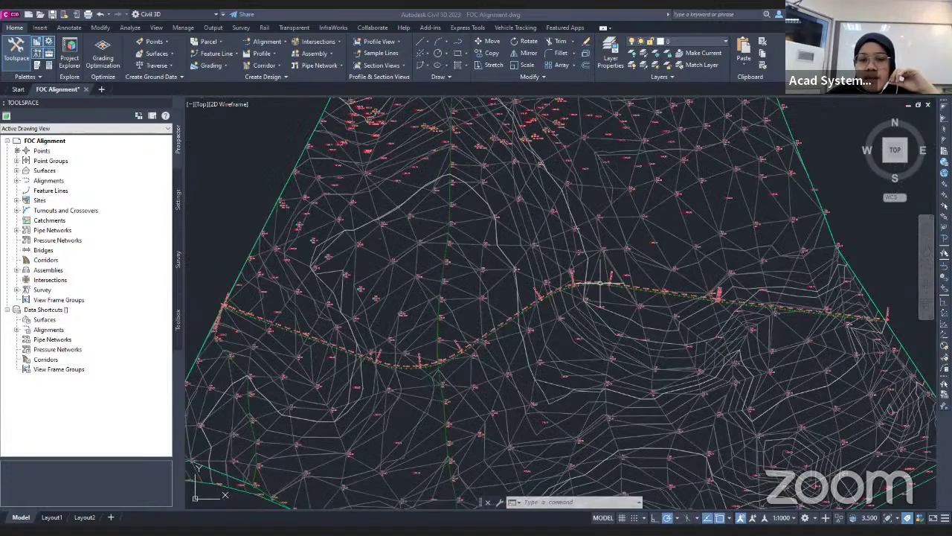
scroll(599, 283, down, 3)
scroll(557, 265, up, 5)
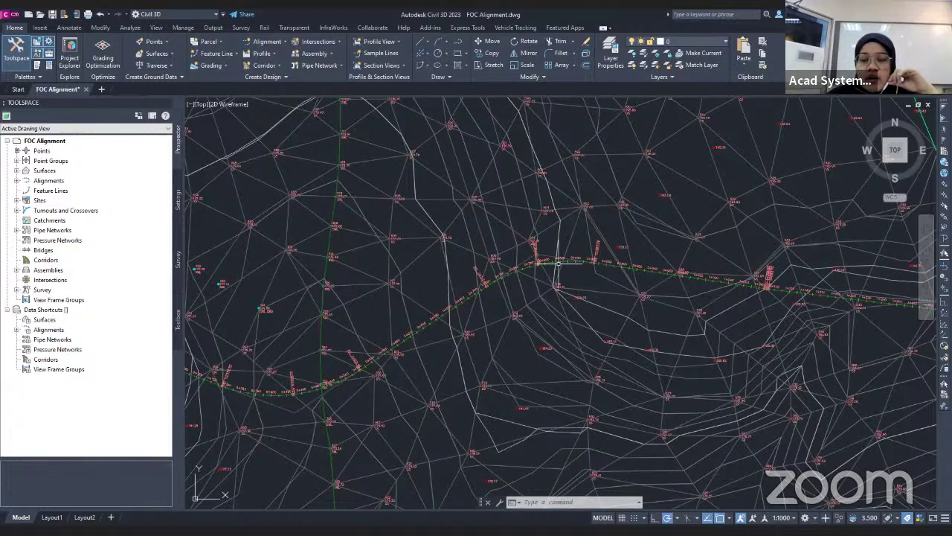
click(556, 263)
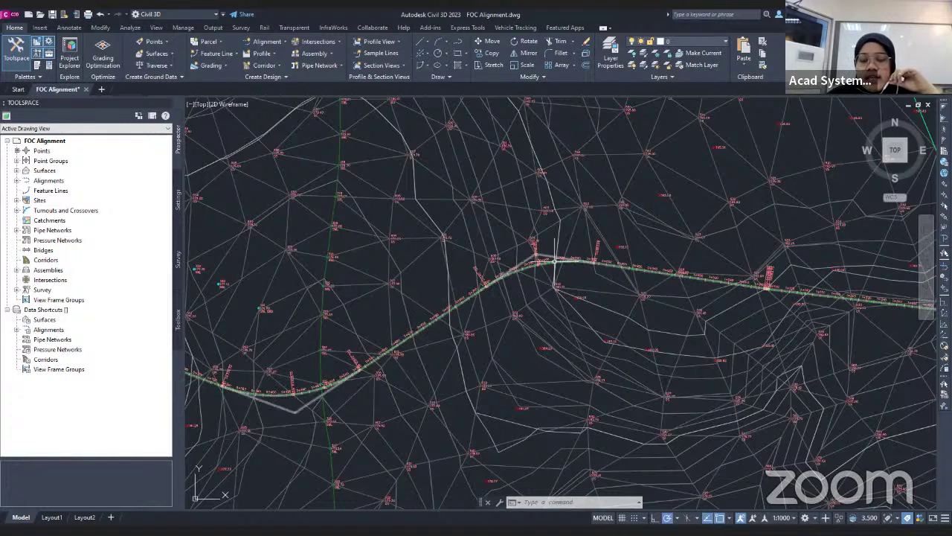
key(Escape)
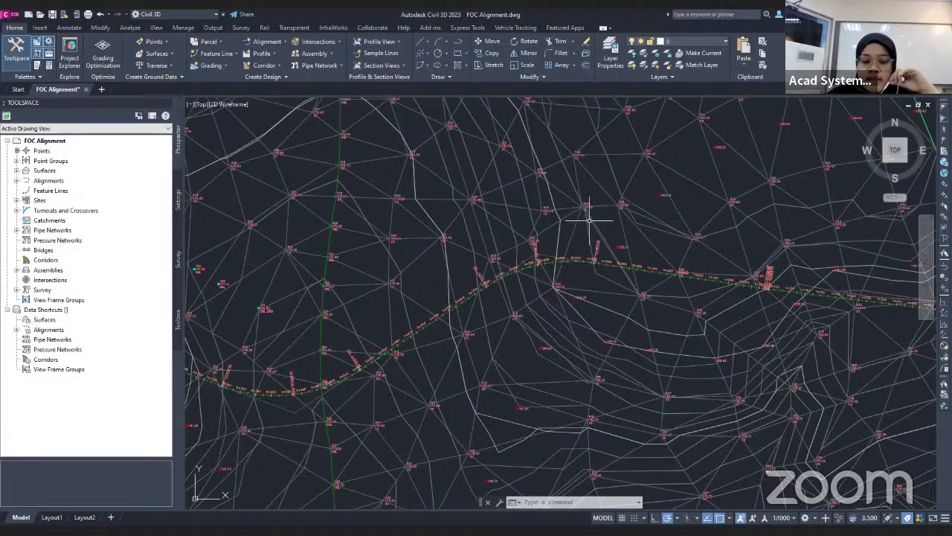
scroll(589, 216, down, 2)
scroll(588, 216, down, 2)
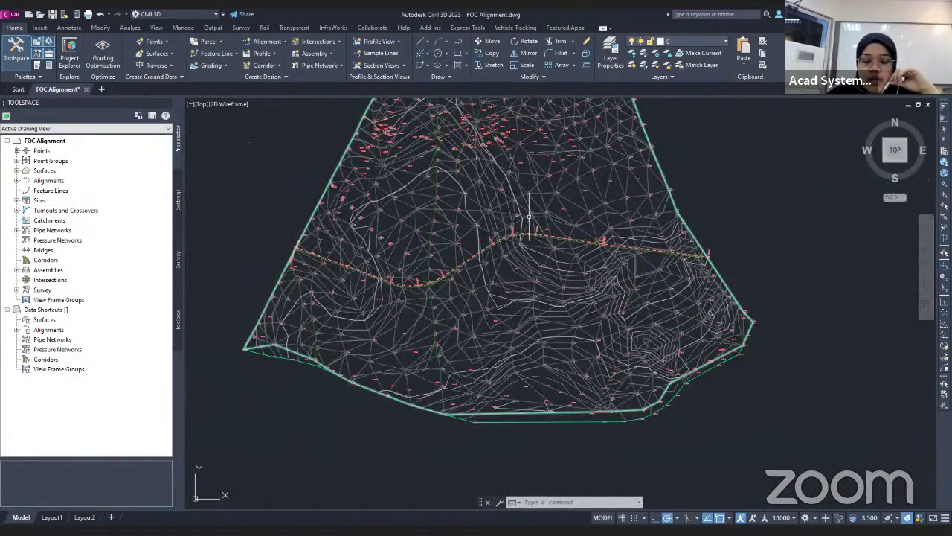
Step: Examine the overall surface and the alignment along its northern edge
middle_drag(566, 223, 569, 293)
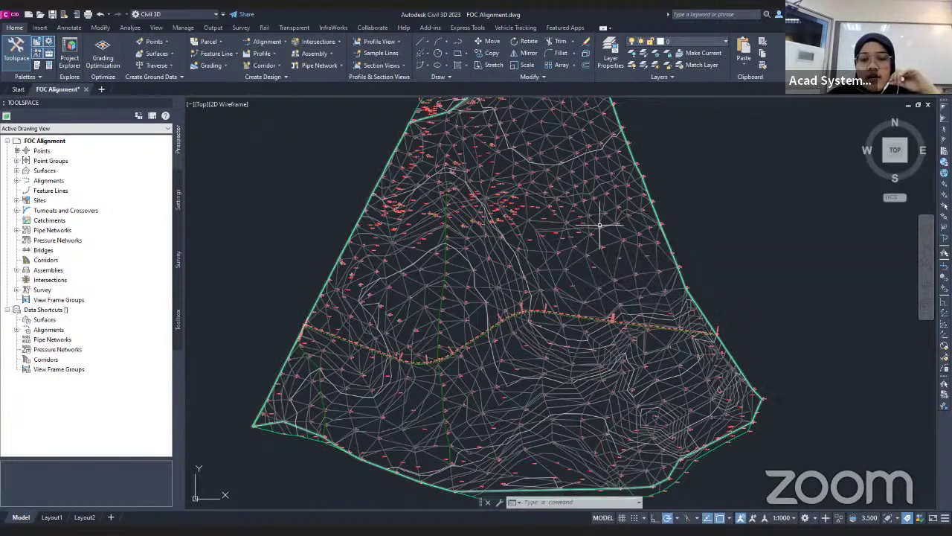
middle_drag(578, 238, 536, 242)
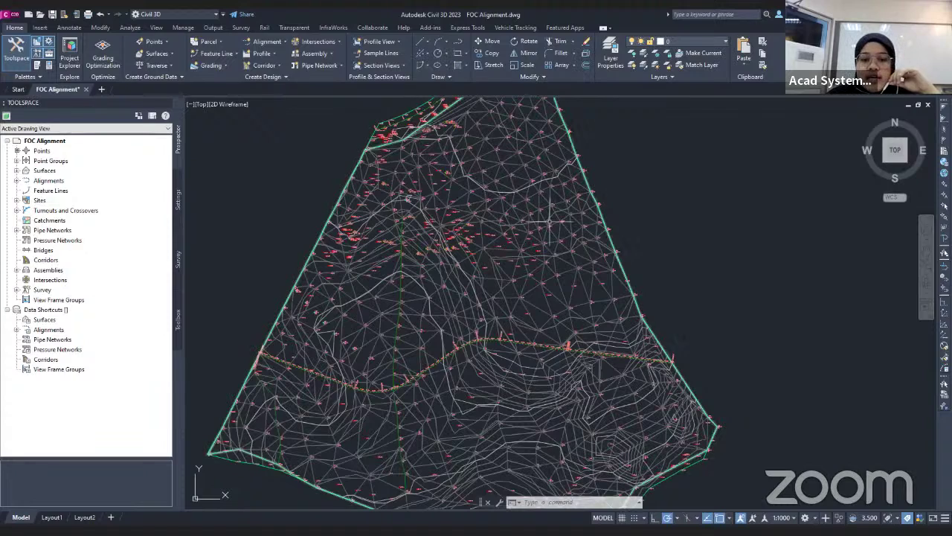
middle_drag(415, 177, 411, 212)
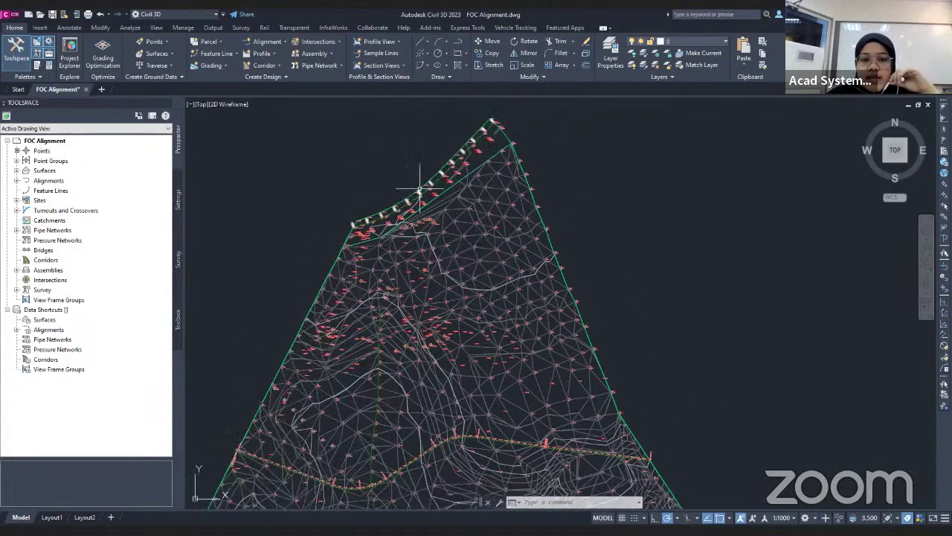
scroll(489, 221, up, 3)
scroll(489, 220, up, 2)
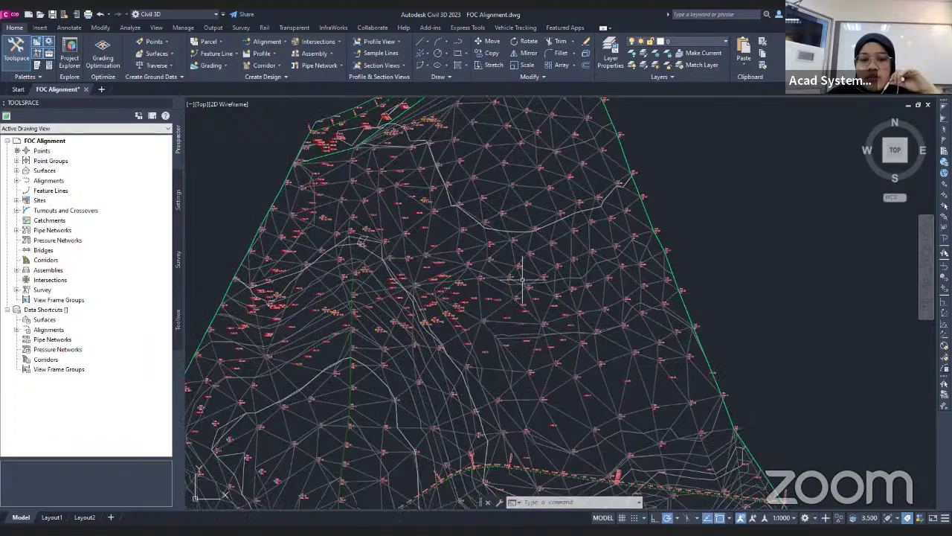
scroll(520, 276, down, 2)
scroll(502, 202, down, 4)
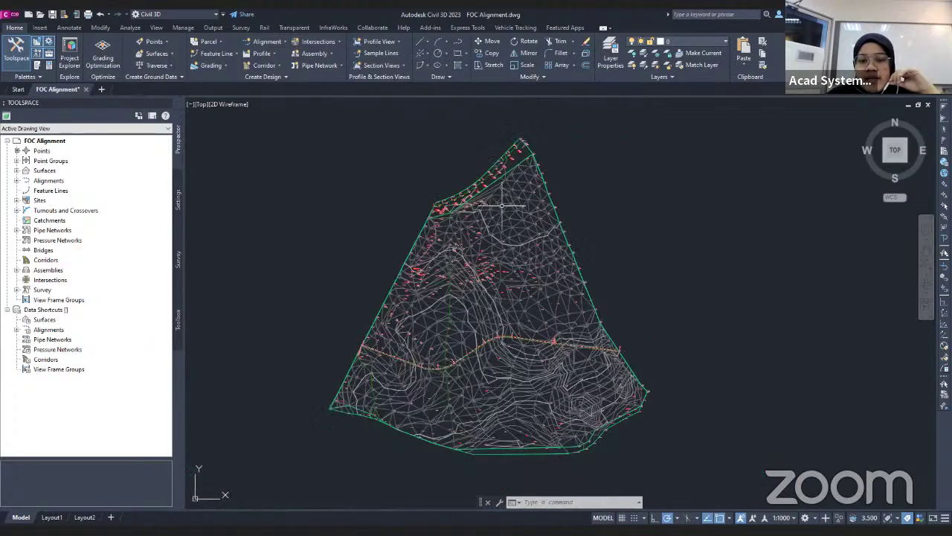
scroll(497, 305, up, 4)
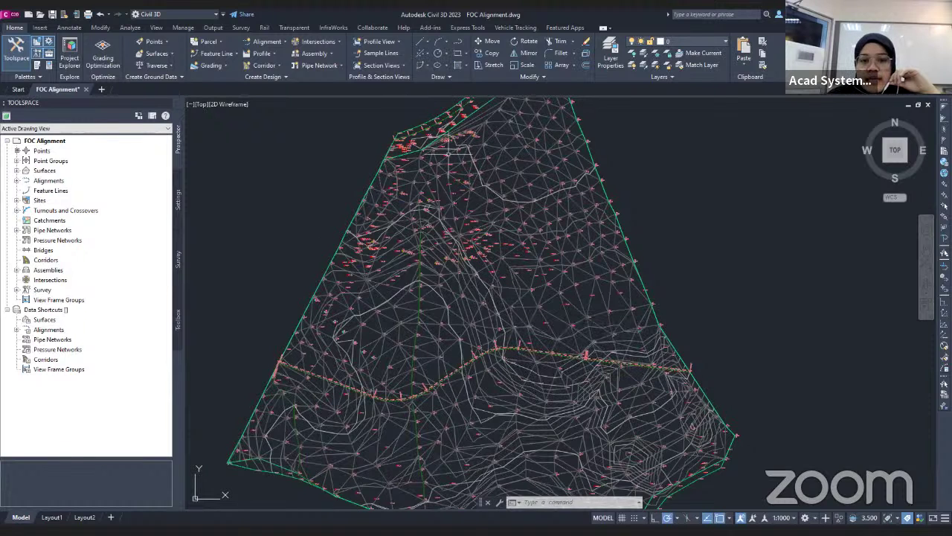
scroll(449, 155, up, 5)
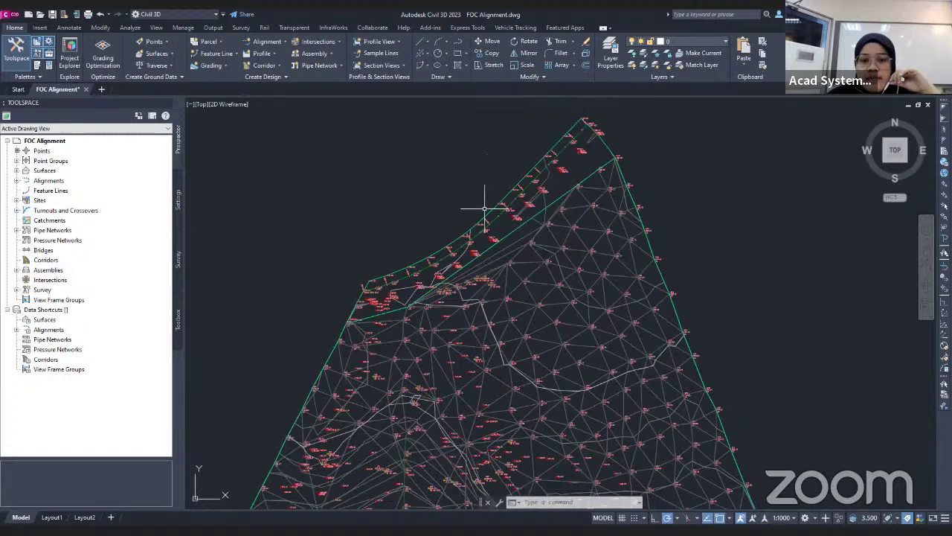
Step: Create a surface profile for the northern alignment, Alignment - CLRD, sampling the surface named All over the full station range
scroll(484, 209, up, 2)
click(523, 203)
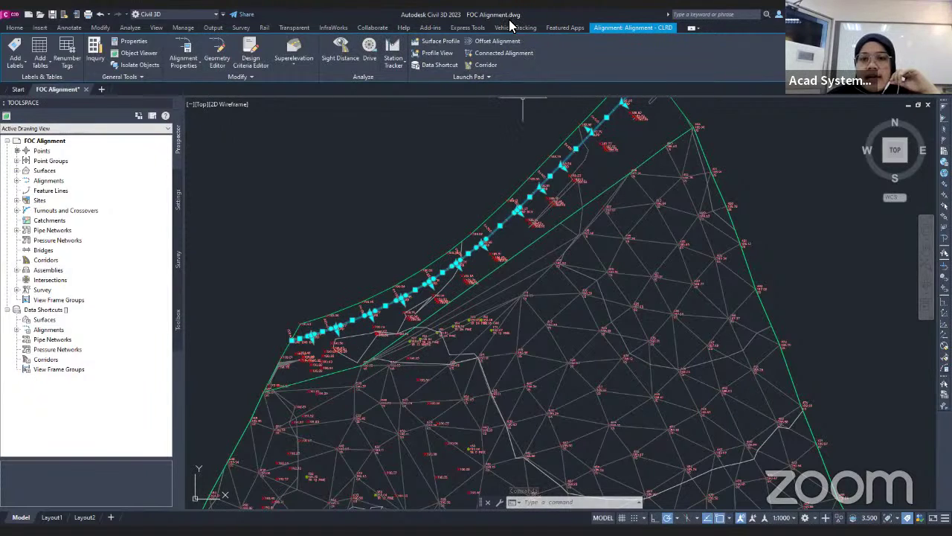
click(435, 42)
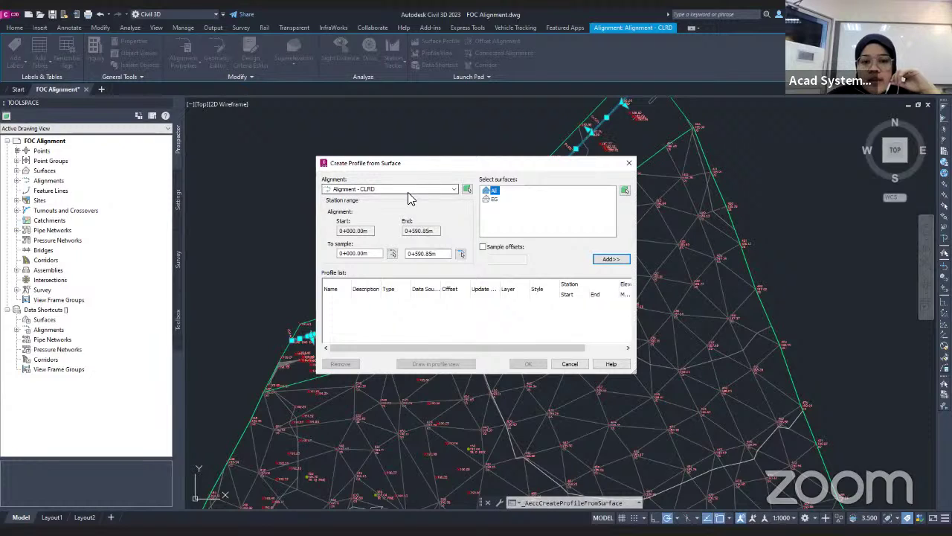
click(456, 192)
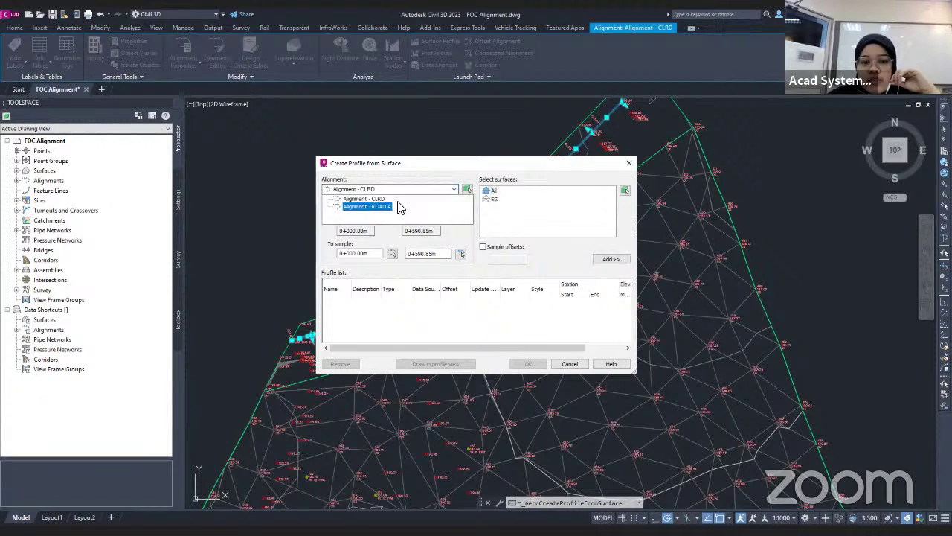
click(549, 204)
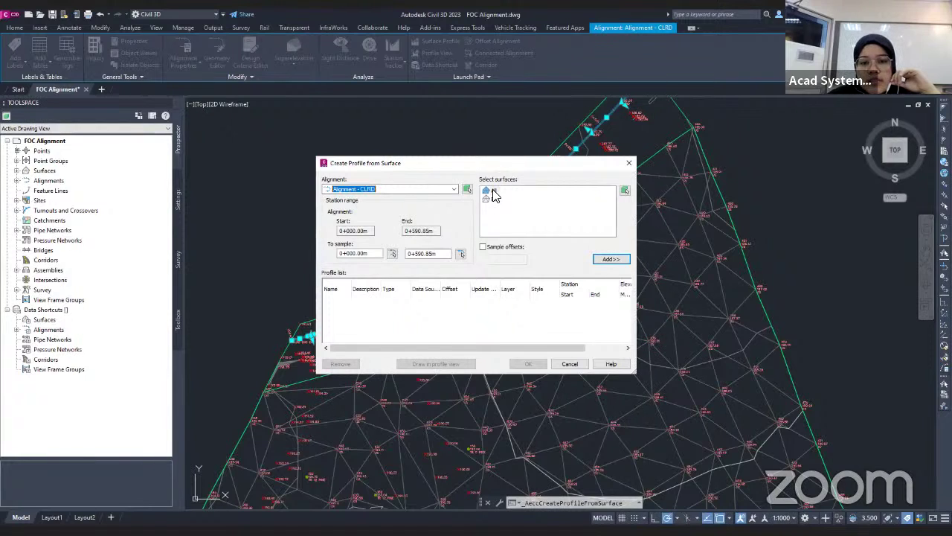
click(493, 191)
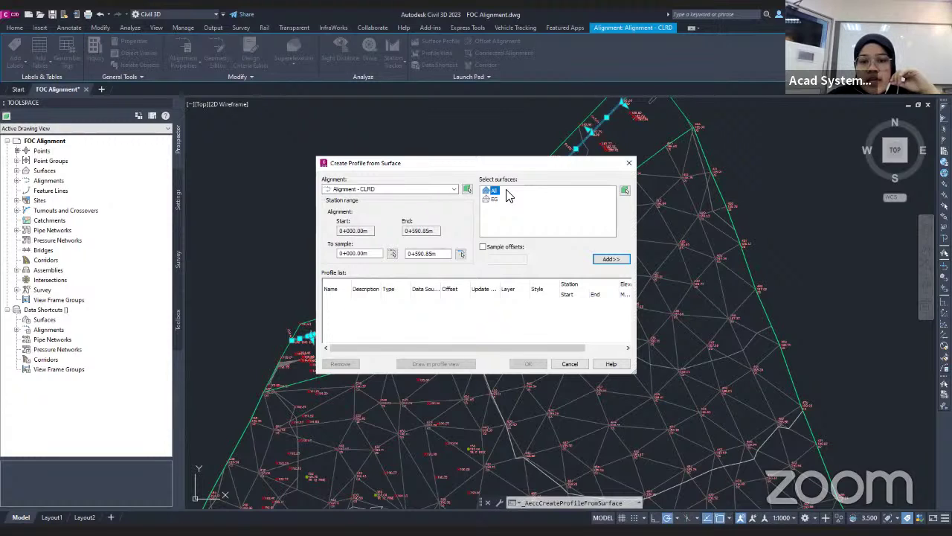
click(611, 259)
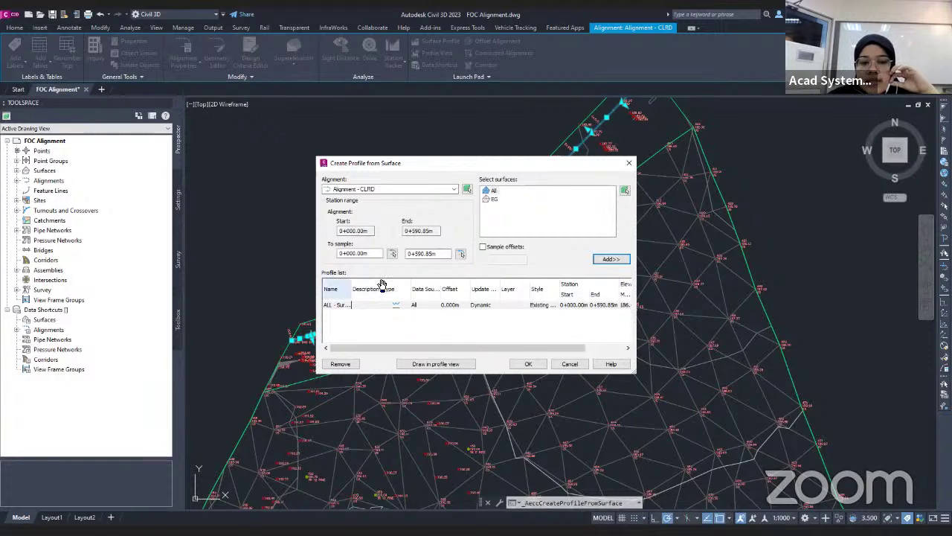
mouse_move(413, 342)
mouse_down()
mouse_move(493, 350)
mouse_move(399, 350)
mouse_up()
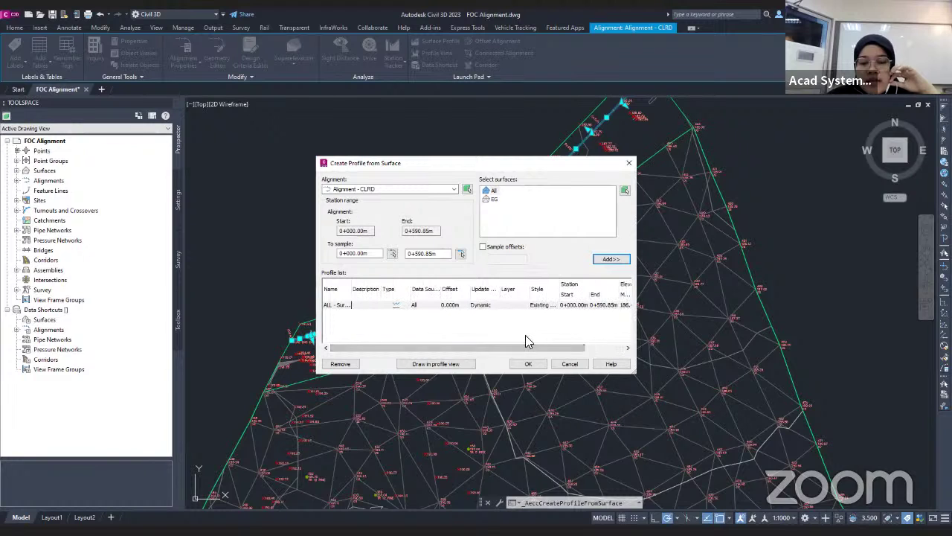
Step: Start drawing the profile in a profile view and name the view CLRD Profile
click(445, 364)
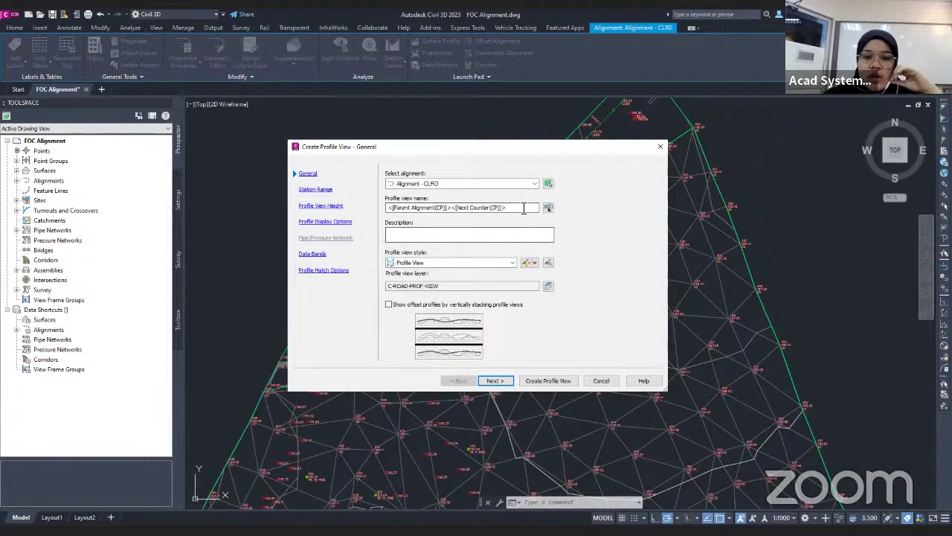
drag(520, 208, 392, 202)
key(BackSpace)
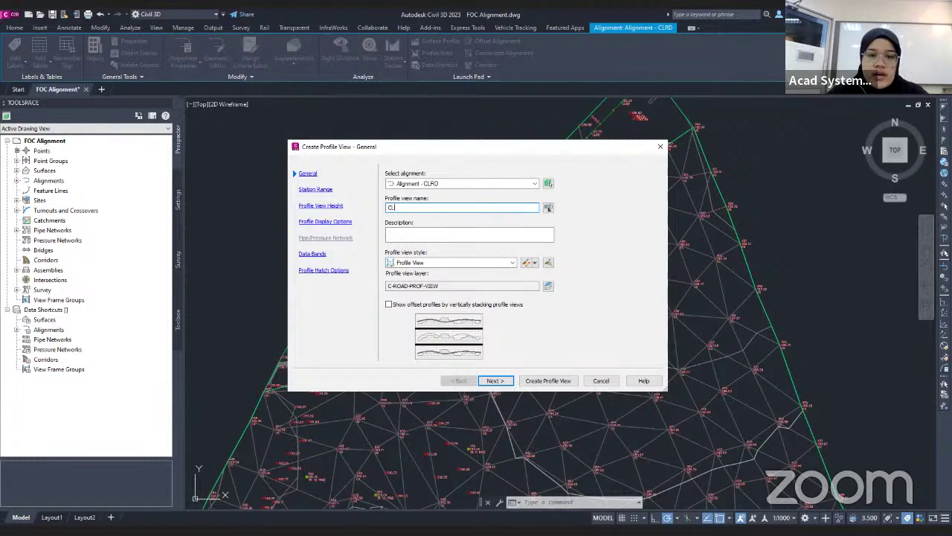
text(CLRD Profile)
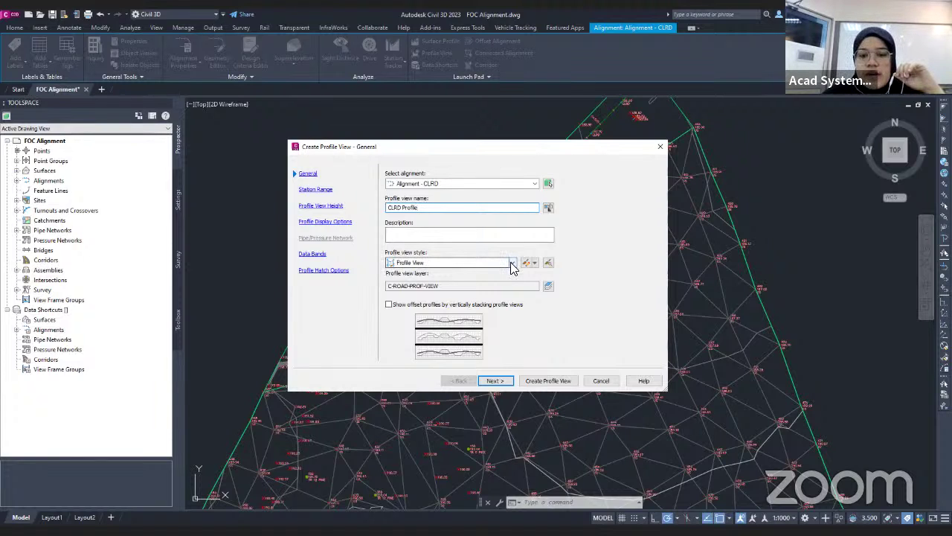
Step: Use the Profile View style for the new profile view and look at the options for creating a style
click(512, 264)
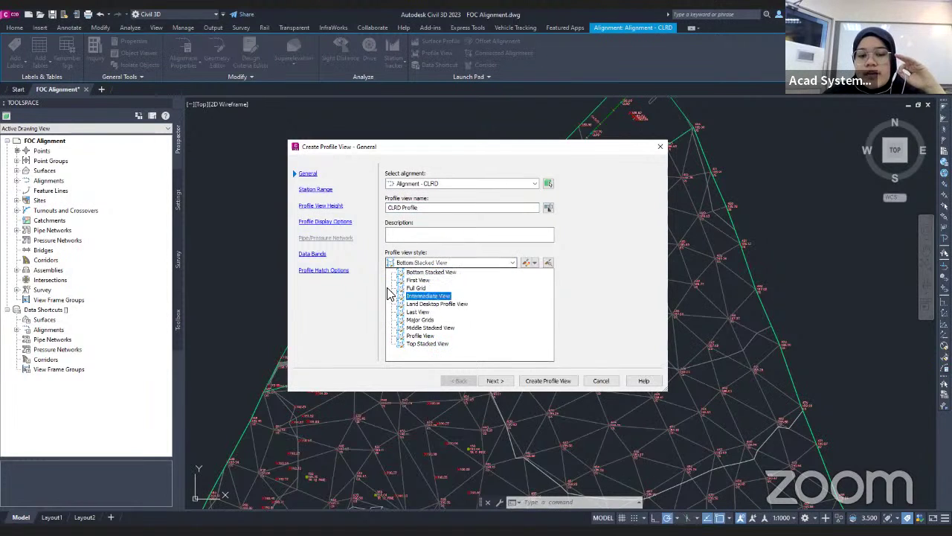
click(429, 338)
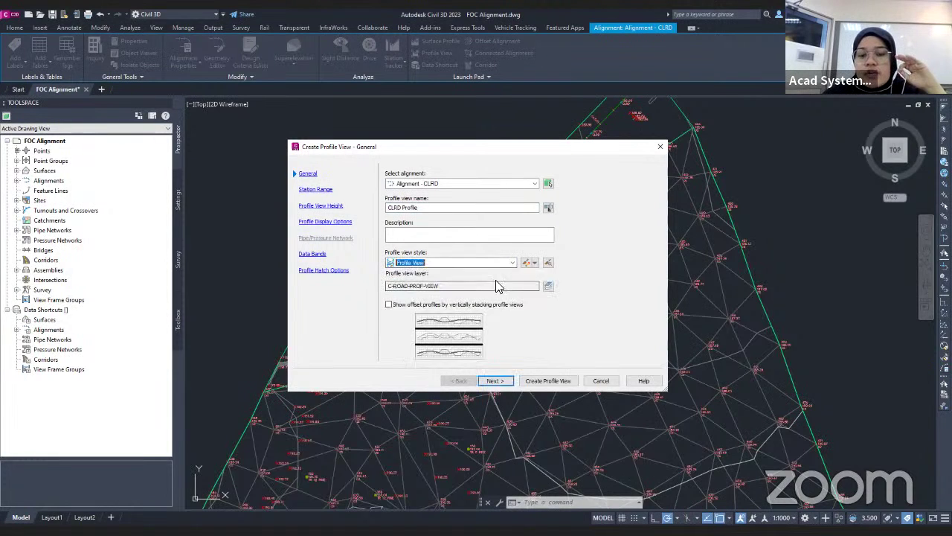
click(531, 262)
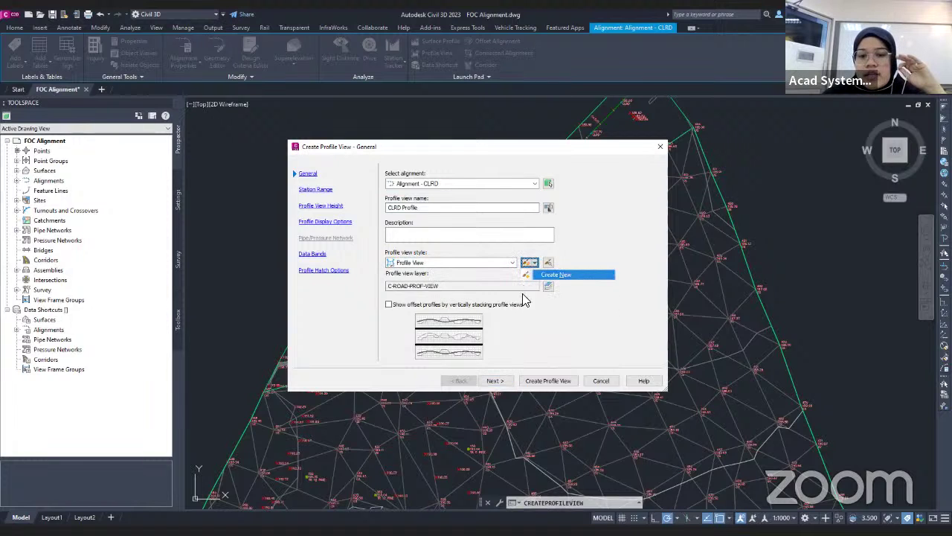
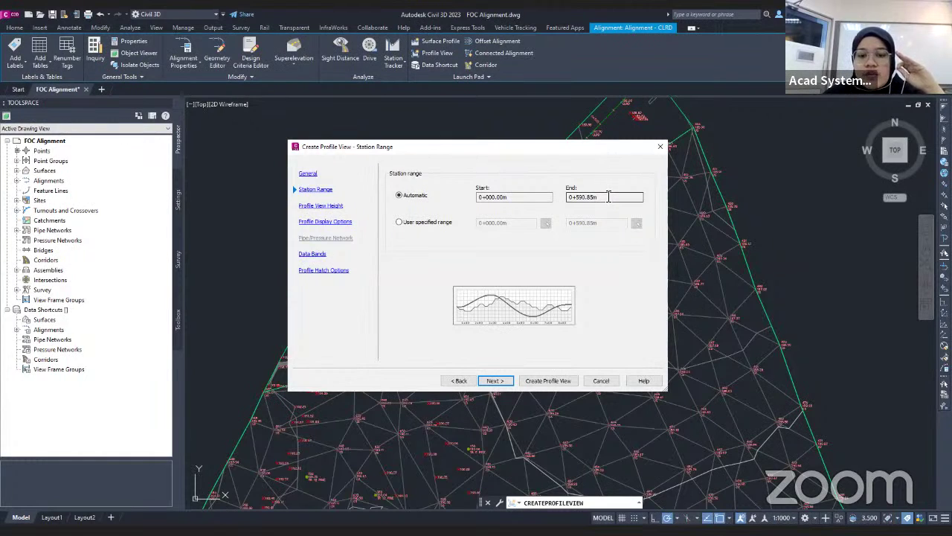
click(399, 223)
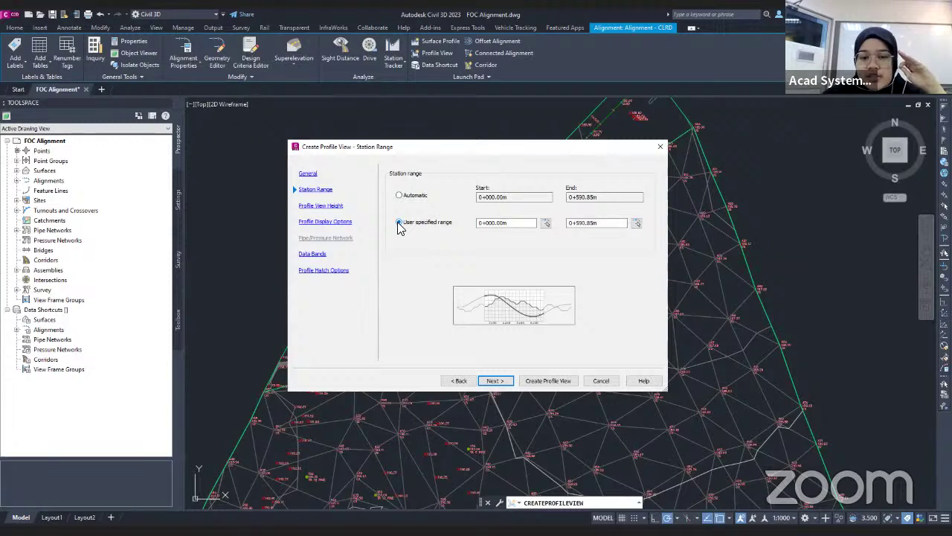
drag(465, 225, 508, 226)
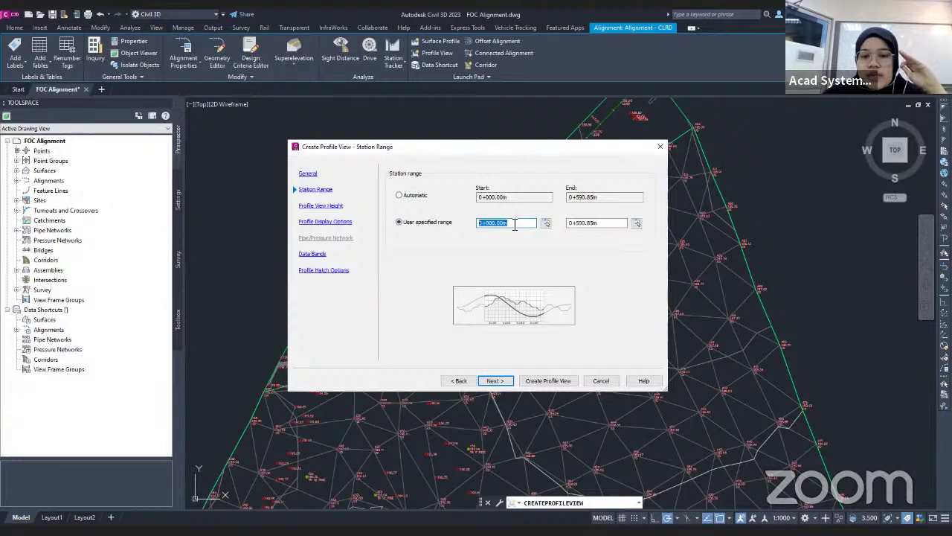
drag(622, 225, 568, 224)
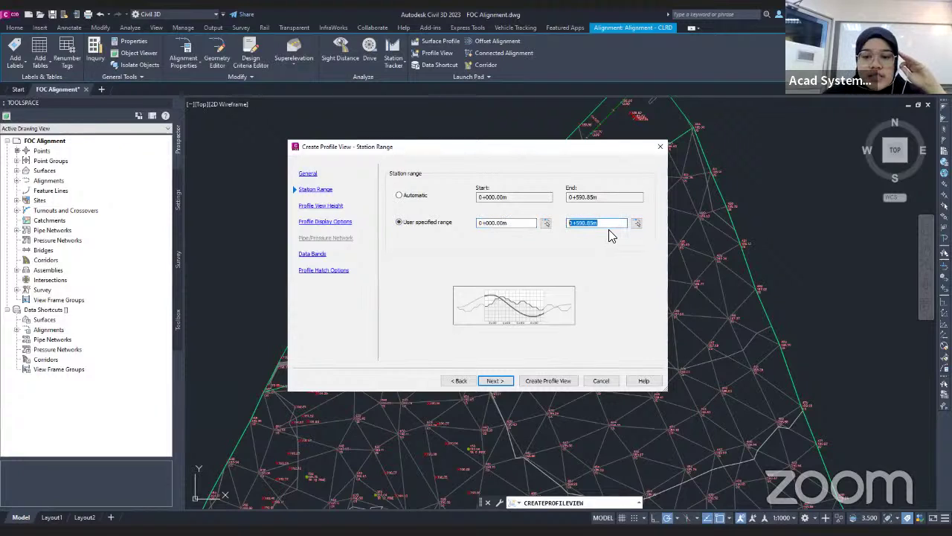
click(401, 196)
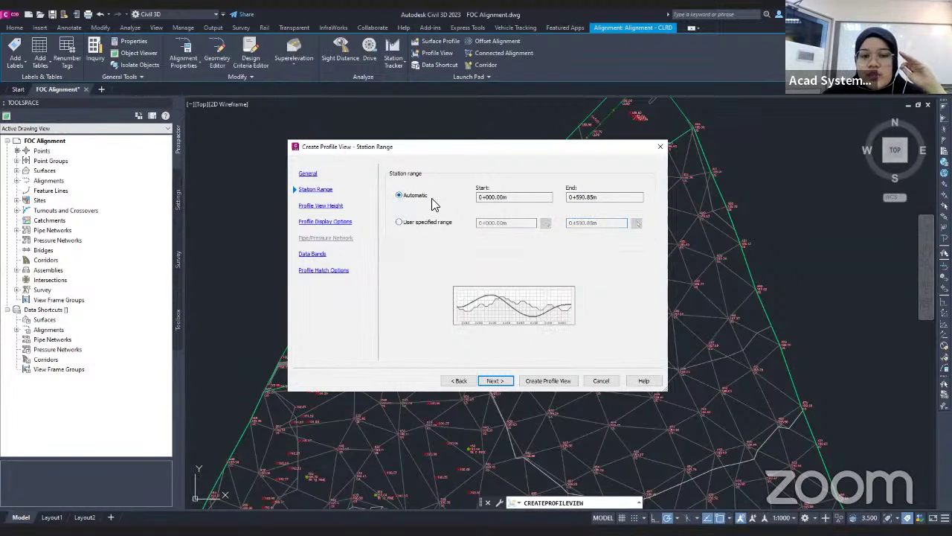
Step: Keep the automatic station range and, after checking the user-specified option, the automatic profile view height
click(493, 381)
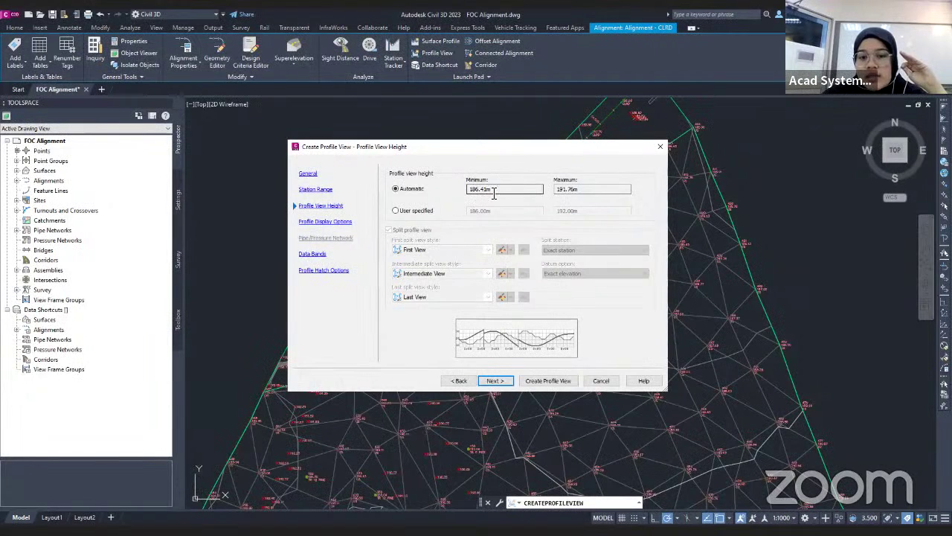
click(407, 216)
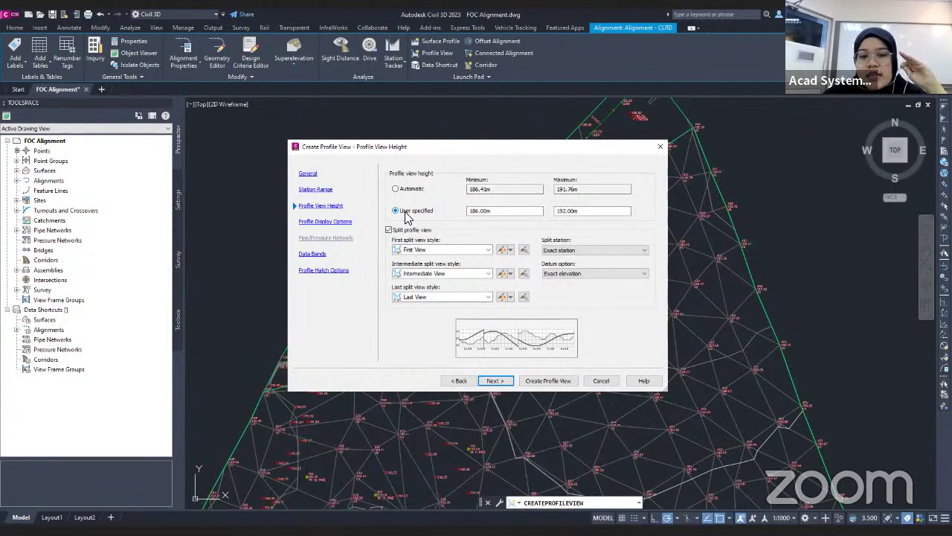
click(506, 212)
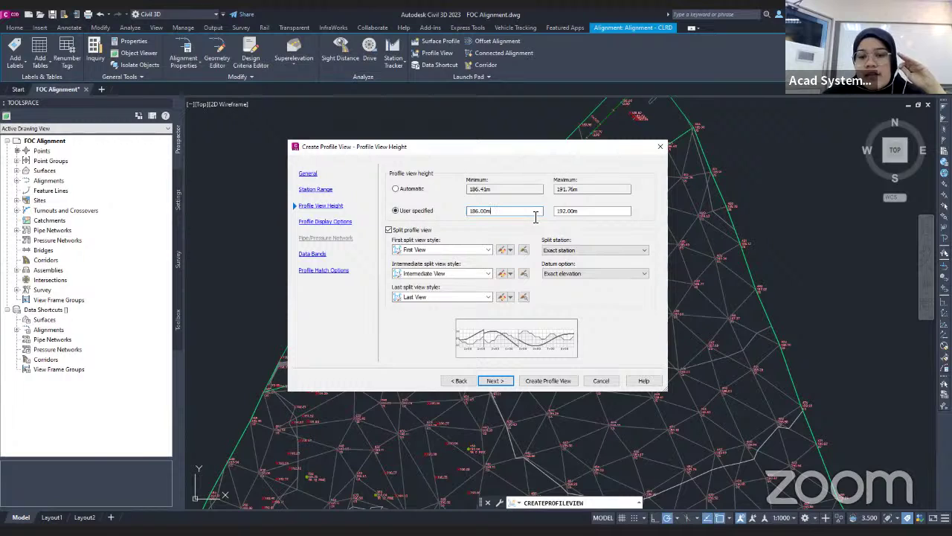
double_click(595, 214)
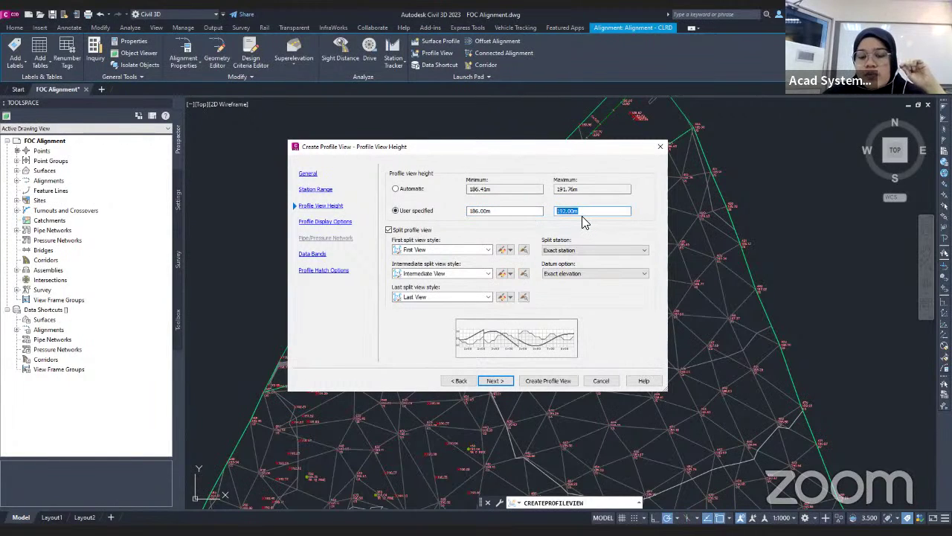
click(416, 189)
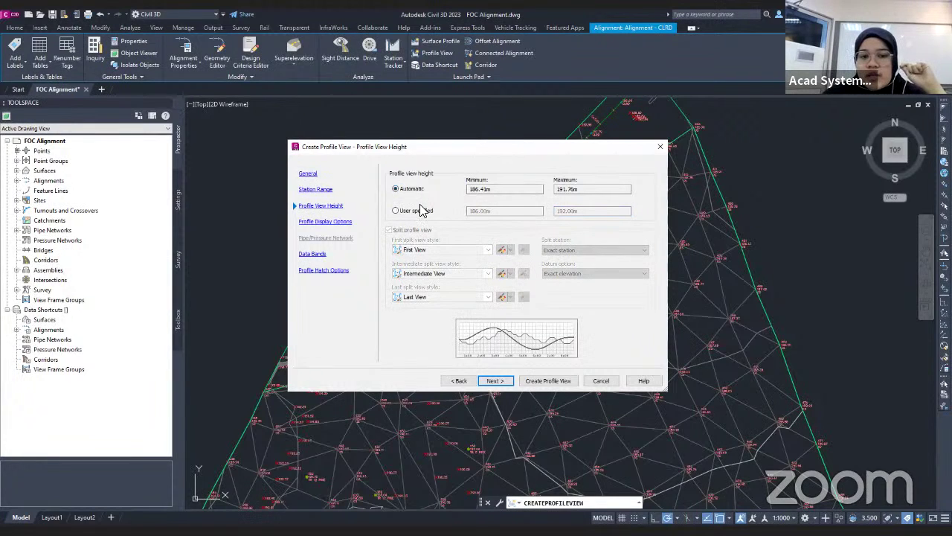
click(499, 381)
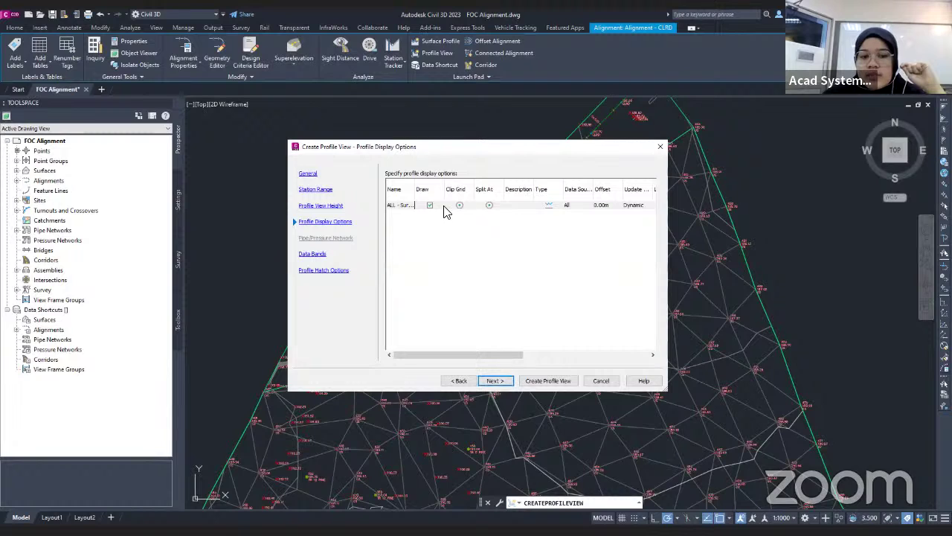
Step: Review all display options of the surface profile and accept them unchanged
drag(471, 355, 574, 355)
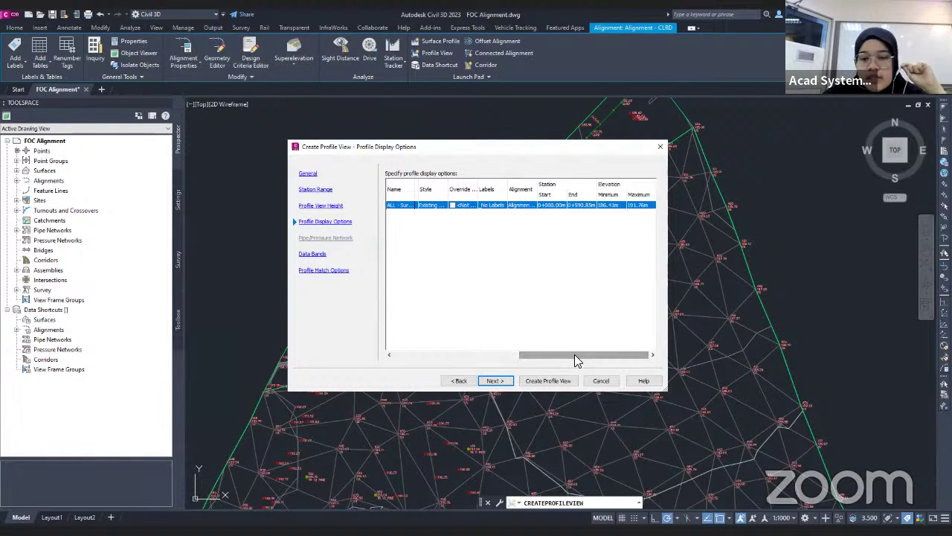
drag(574, 355, 443, 355)
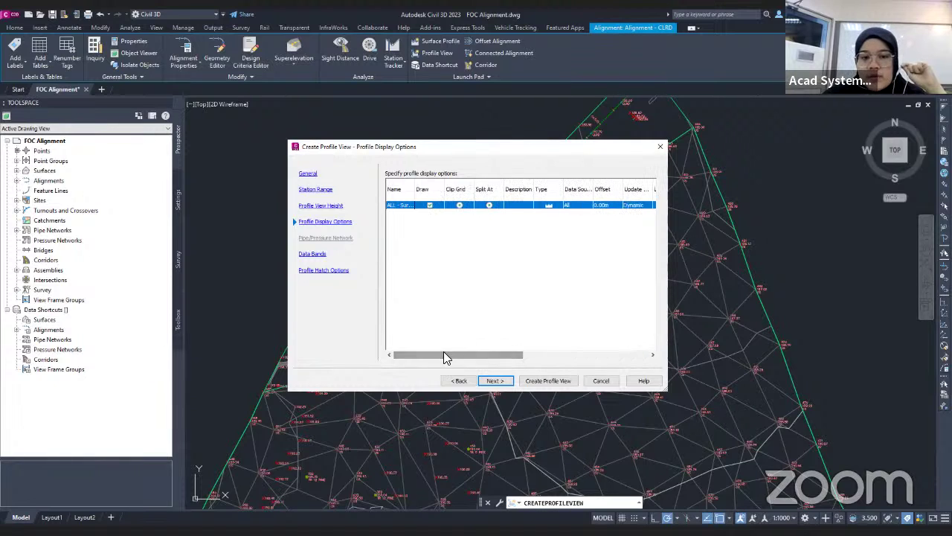
click(494, 381)
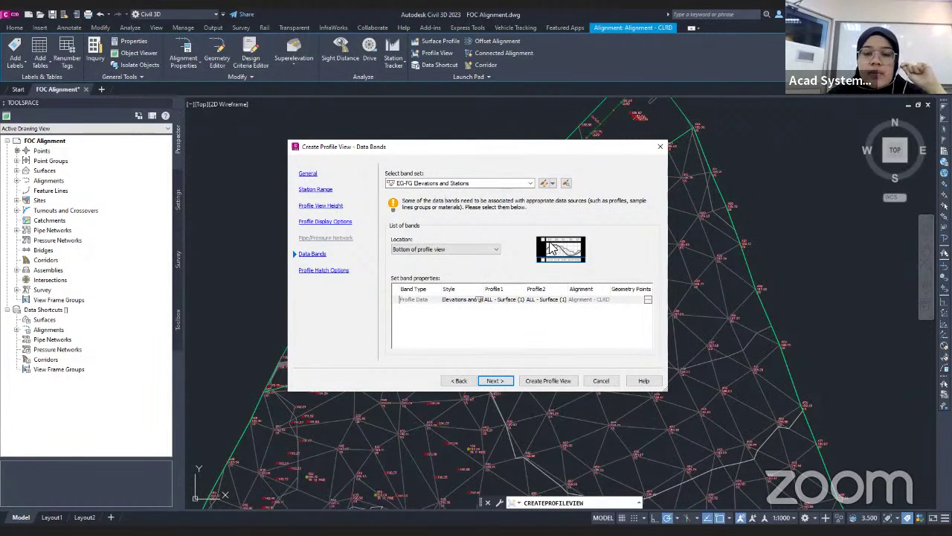
Step: Look through the available band sets and keep EG-FG Elevations and Stations for the profile view's data bands
click(488, 184)
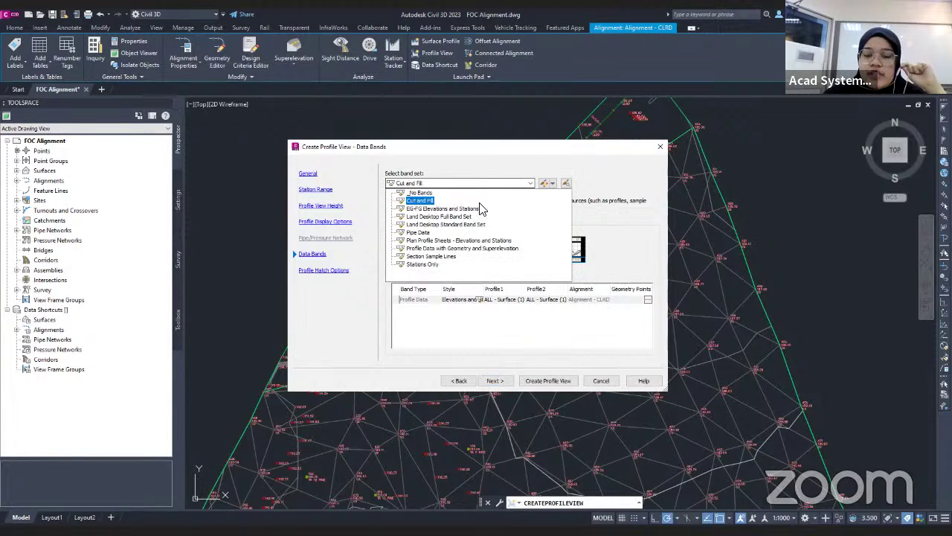
click(532, 183)
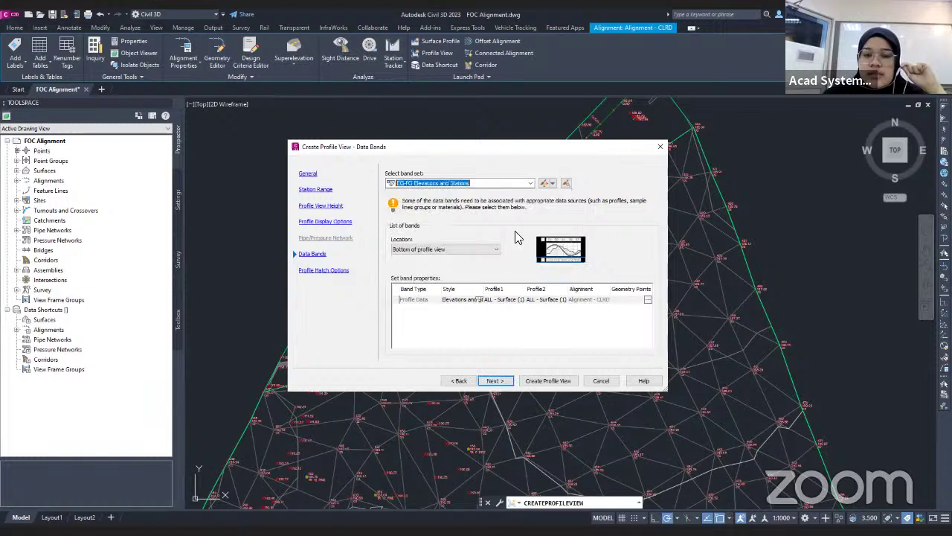
click(532, 184)
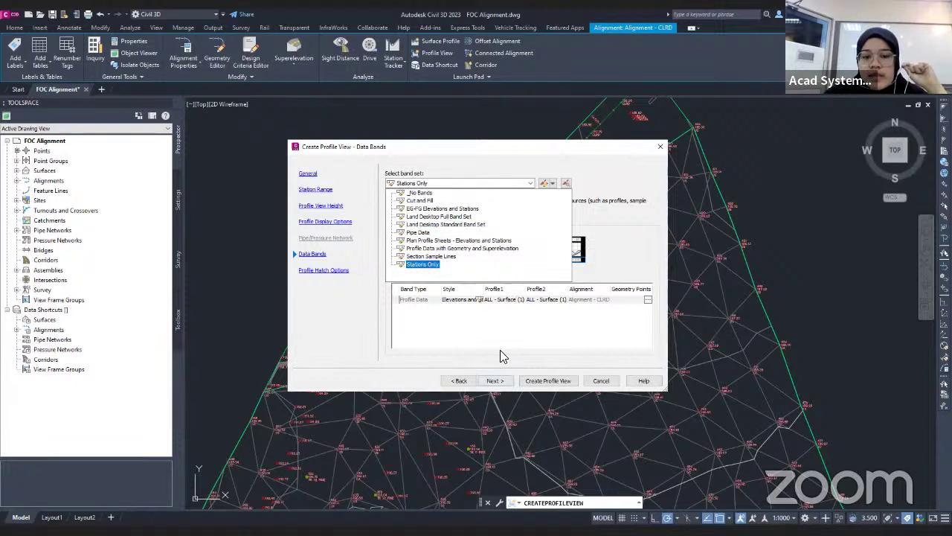
click(495, 381)
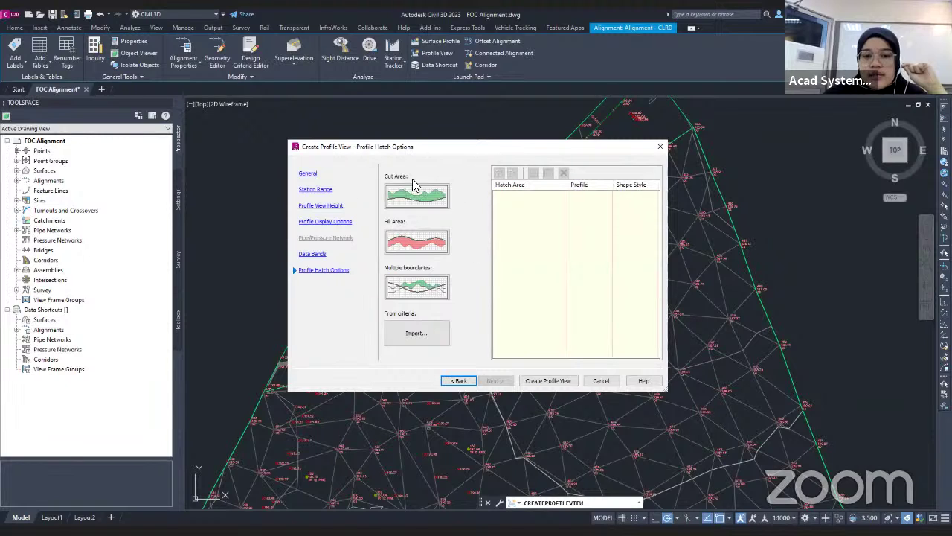
Step: Create the profile view without hatching and place its origin in the empty area northeast of the surface
click(541, 383)
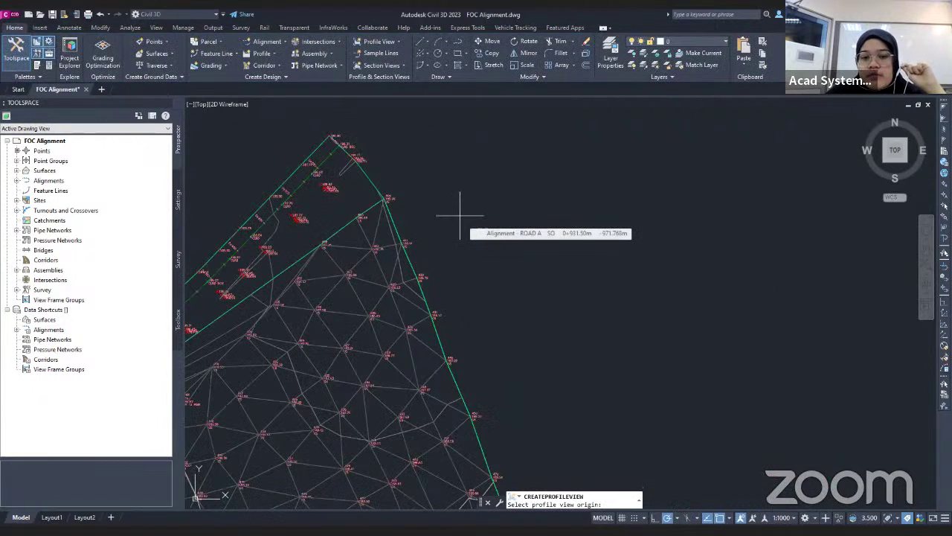
scroll(428, 205, down, 2)
click(423, 210)
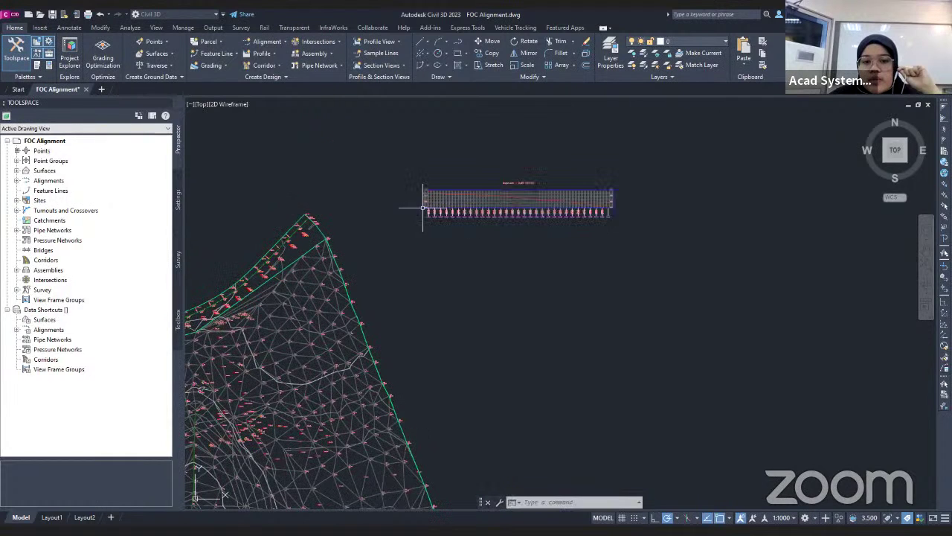
Step: Examine the new profile view's ground line and elevation bands, and compare it with the CLRD alignment along the surface's northern edge
scroll(508, 187, up, 4)
scroll(497, 171, down, 4)
scroll(496, 170, up, 2)
scroll(503, 170, up, 3)
scroll(494, 187, down, 4)
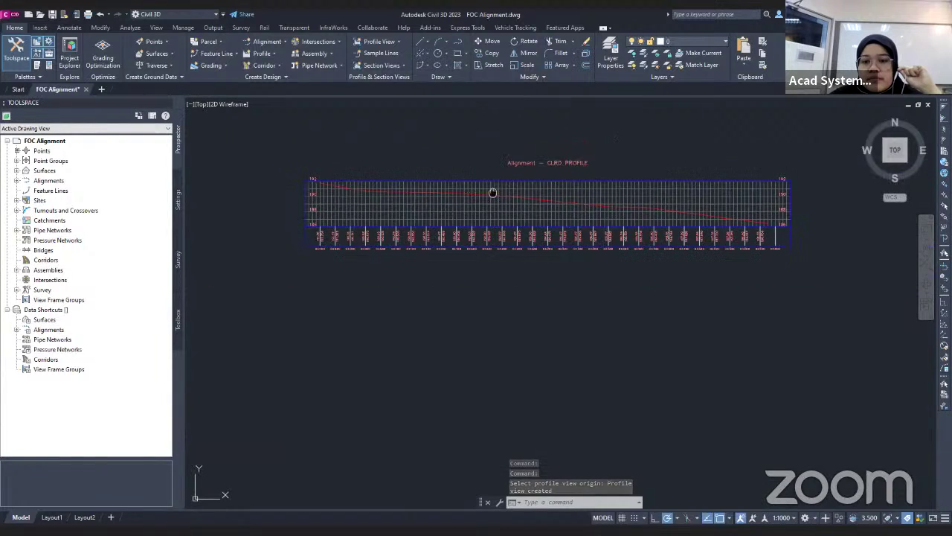
click(320, 196)
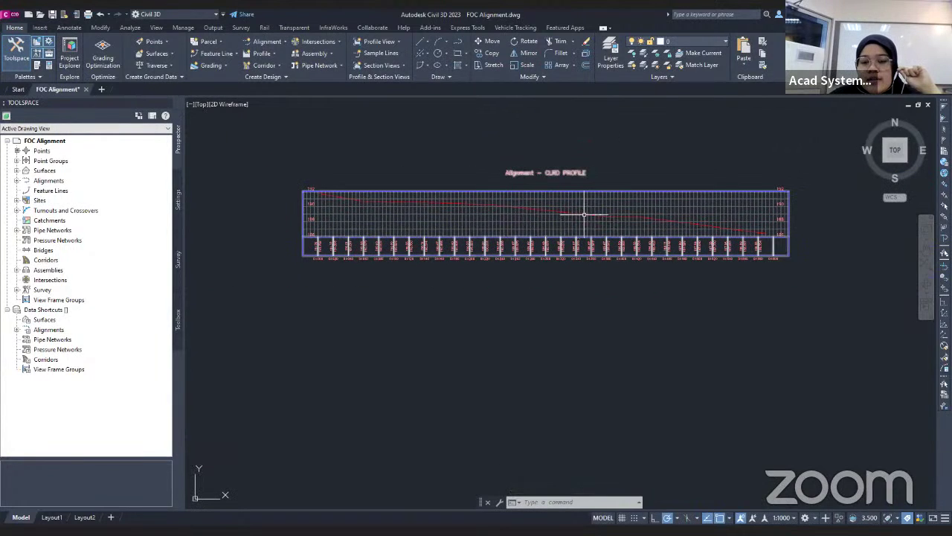
scroll(338, 238, down, 1)
scroll(338, 227, down, 4)
middle_drag(320, 230, 431, 213)
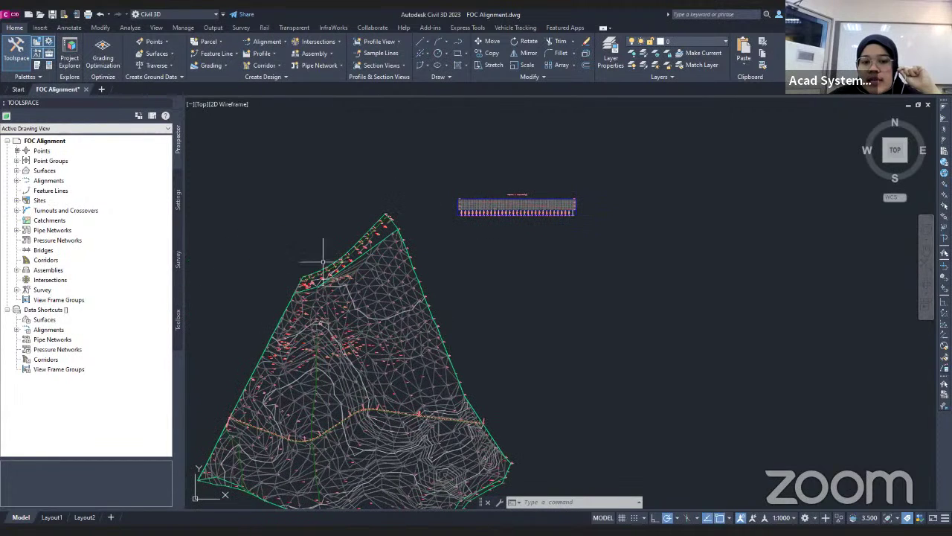
scroll(525, 201, up, 6)
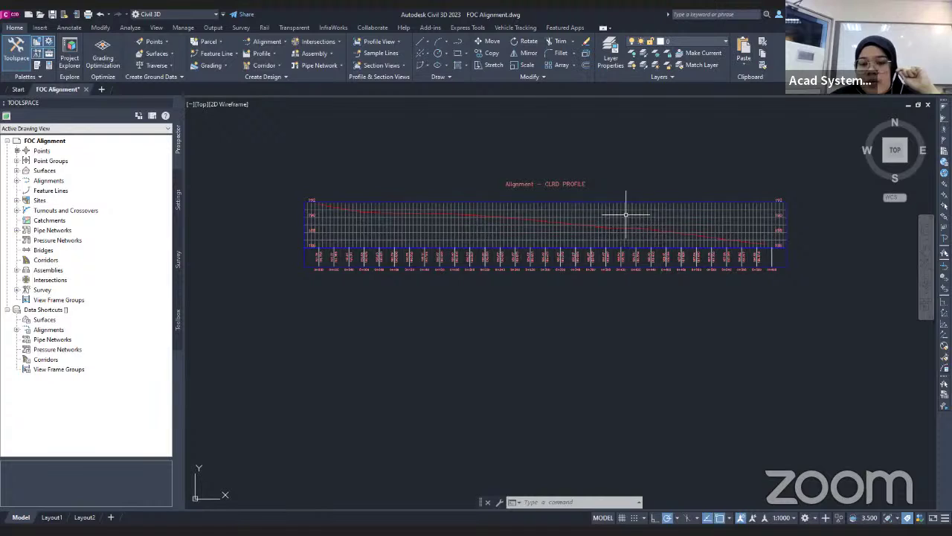
middle_drag(309, 256, 335, 228)
scroll(340, 240, down, 2)
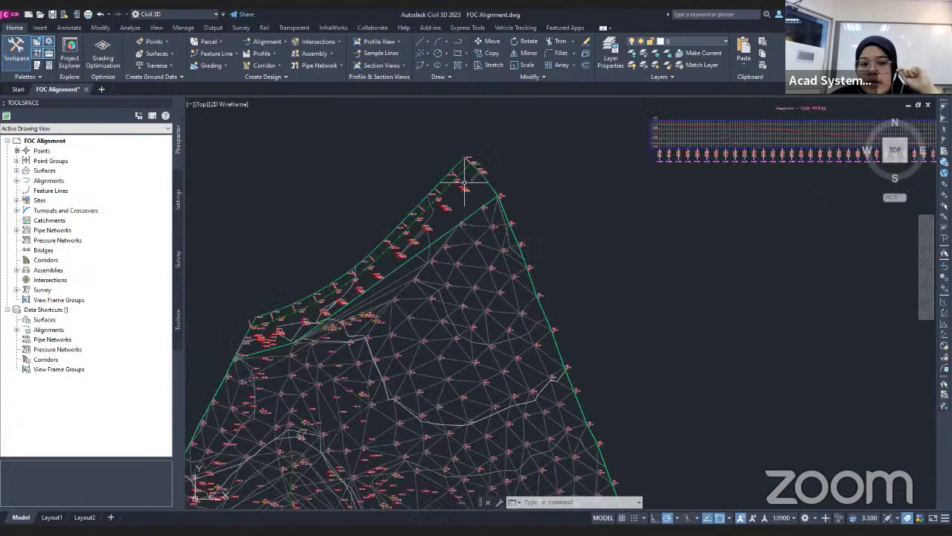
middle_drag(578, 159, 410, 197)
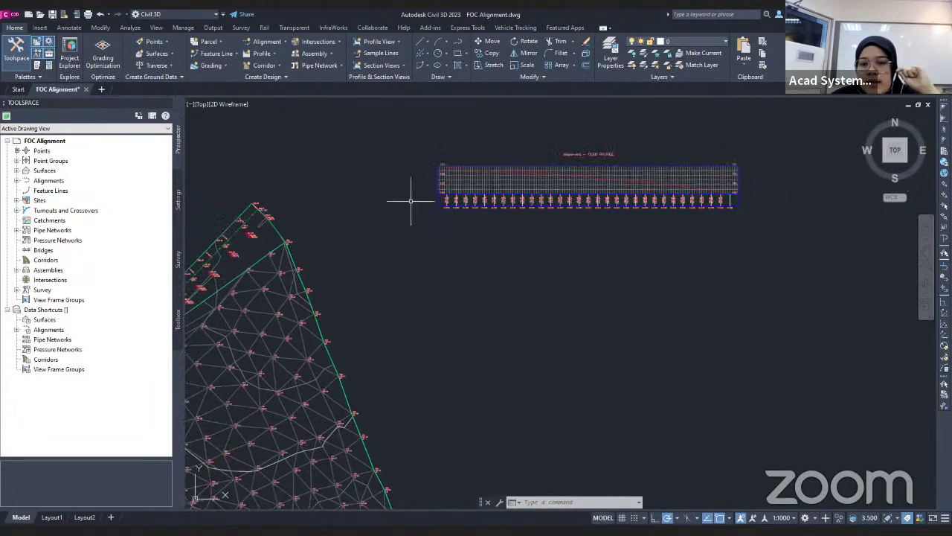
scroll(520, 195, up, 3)
scroll(508, 203, down, 3)
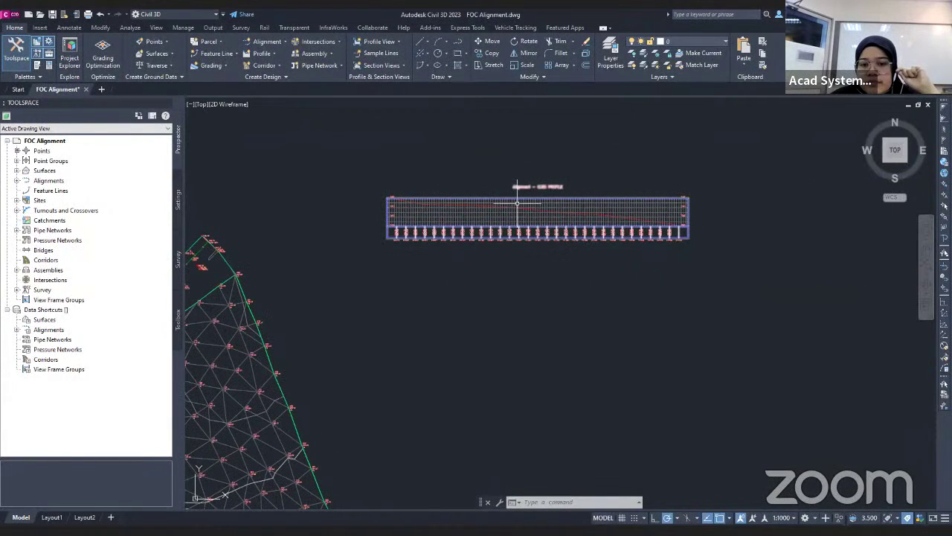
click(469, 209)
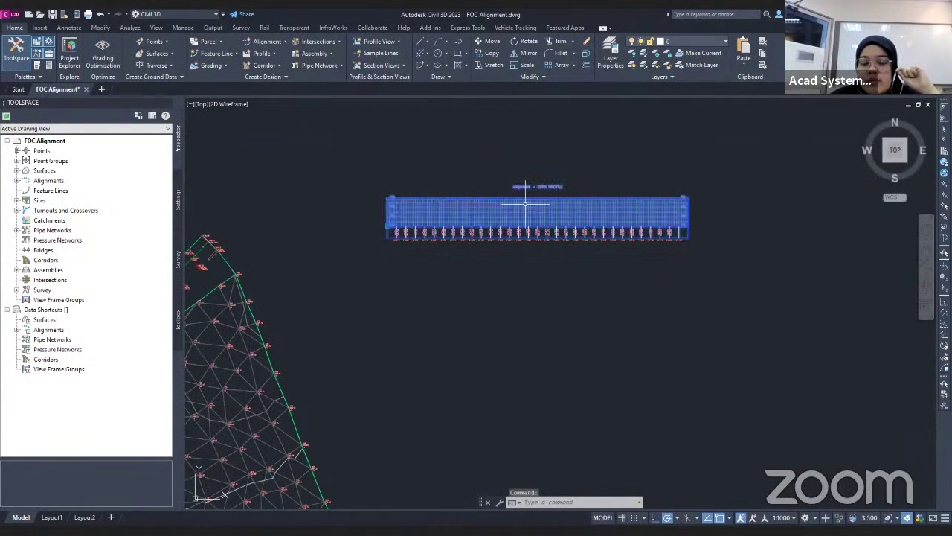
scroll(500, 202, up, 2)
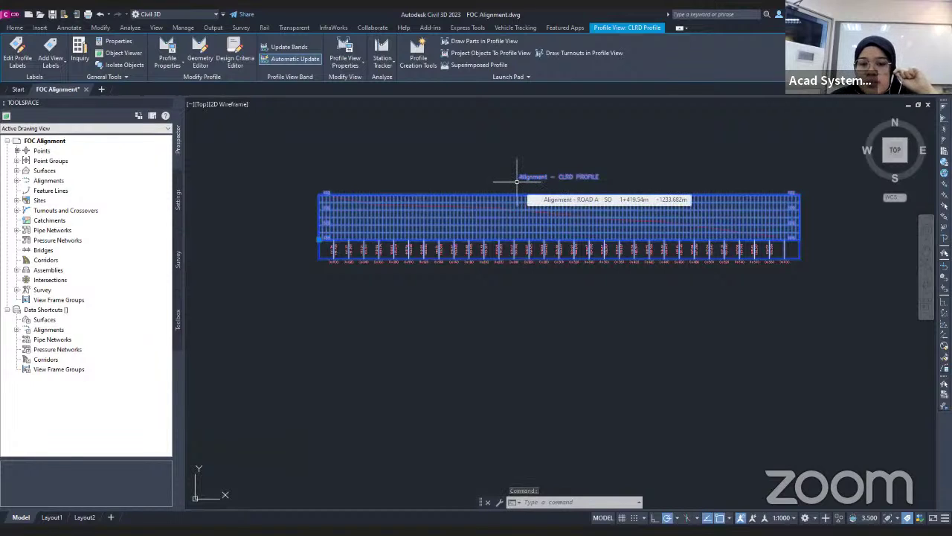
click(468, 304)
key(Escape)
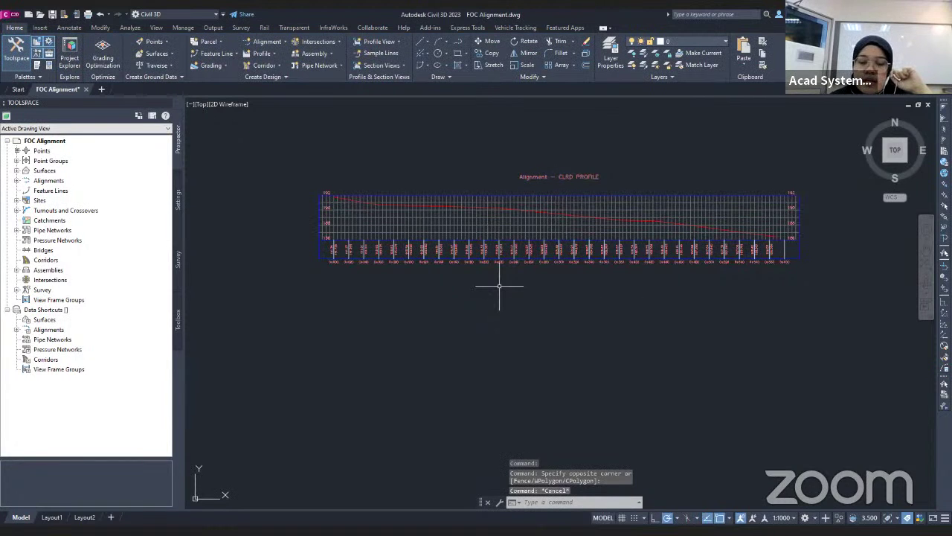
scroll(550, 295, down, 5)
scroll(503, 273, up, 4)
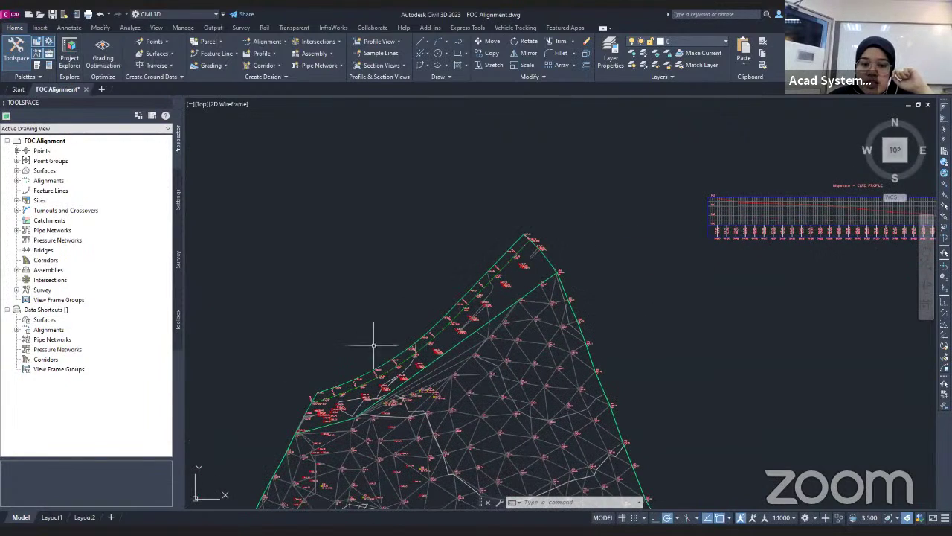
scroll(379, 340, up, 2)
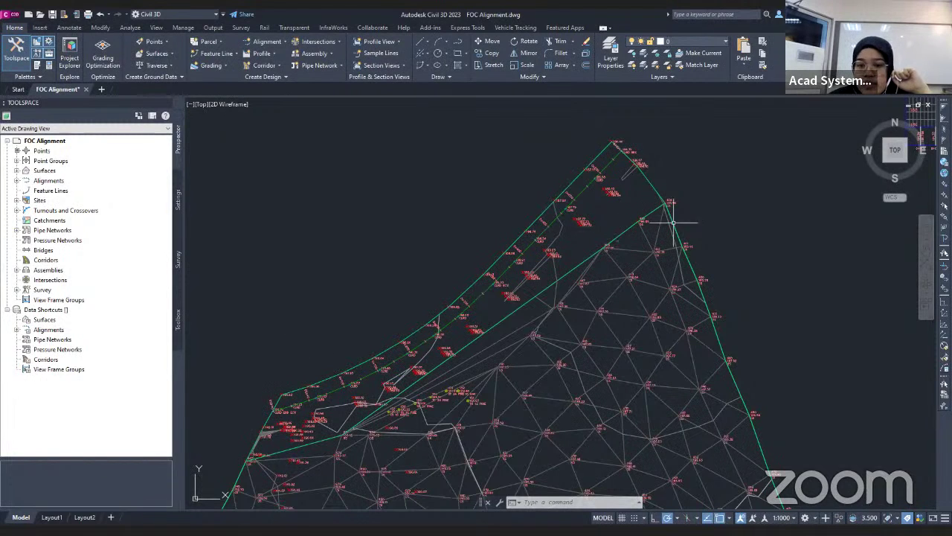
mouse_move(691, 201)
middle_down()
mouse_move(621, 206)
mouse_move(499, 262)
mouse_move(194, 303)
middle_up()
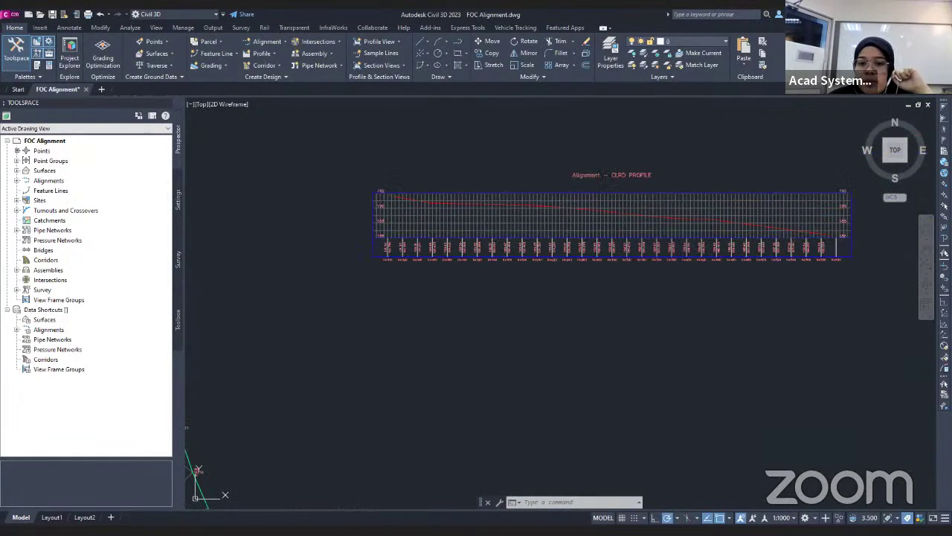
Step: Start a new layout profile in the CLRD profile view with the Profile Creation Tools and name it Proposed Road Profile
click(568, 197)
middle_drag(569, 197, 511, 201)
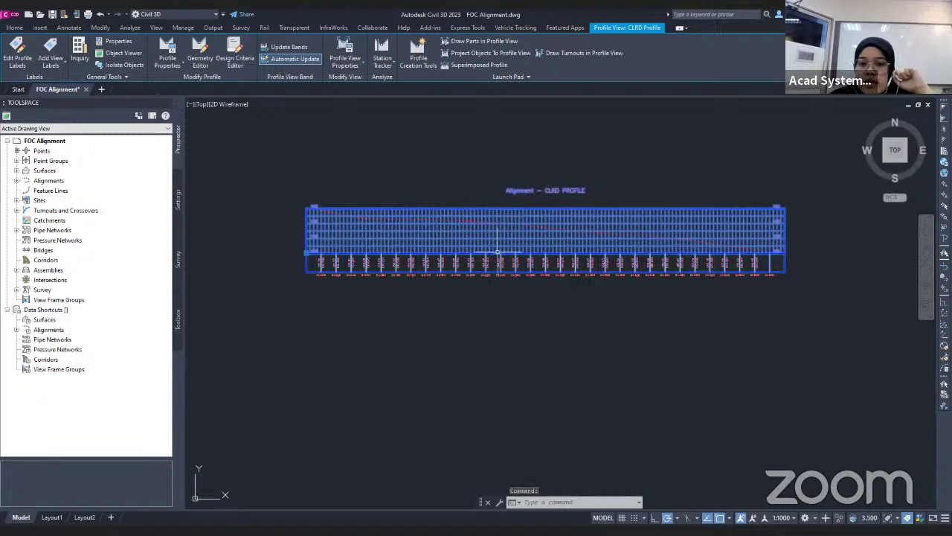
click(423, 53)
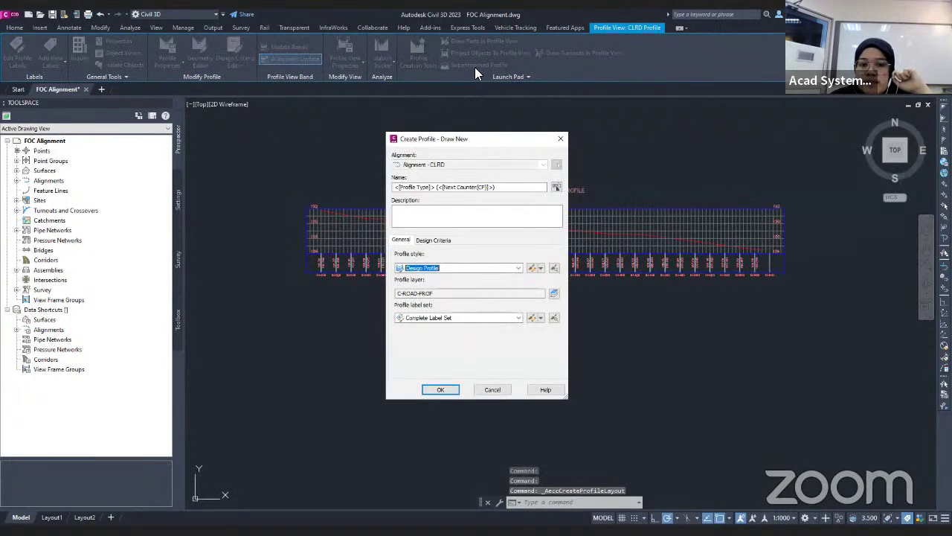
drag(511, 186, 394, 186)
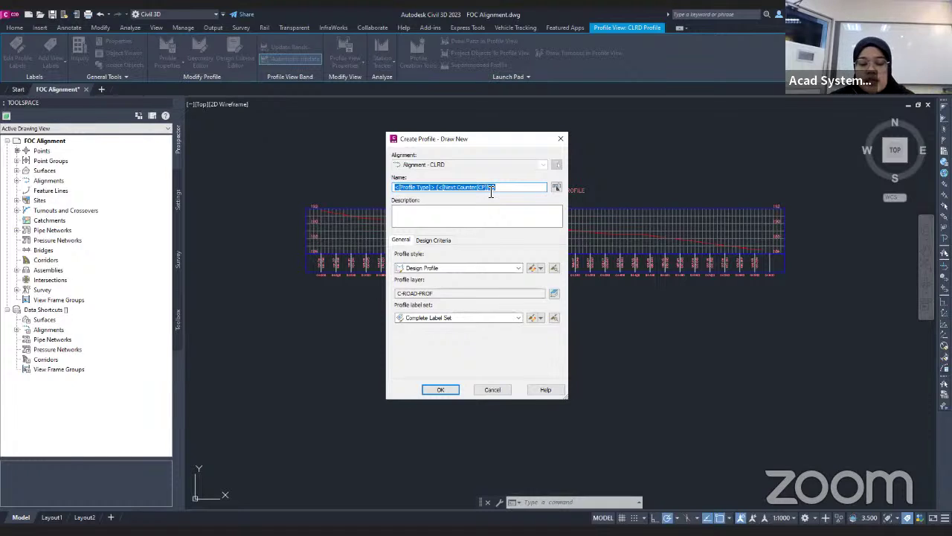
text(R)
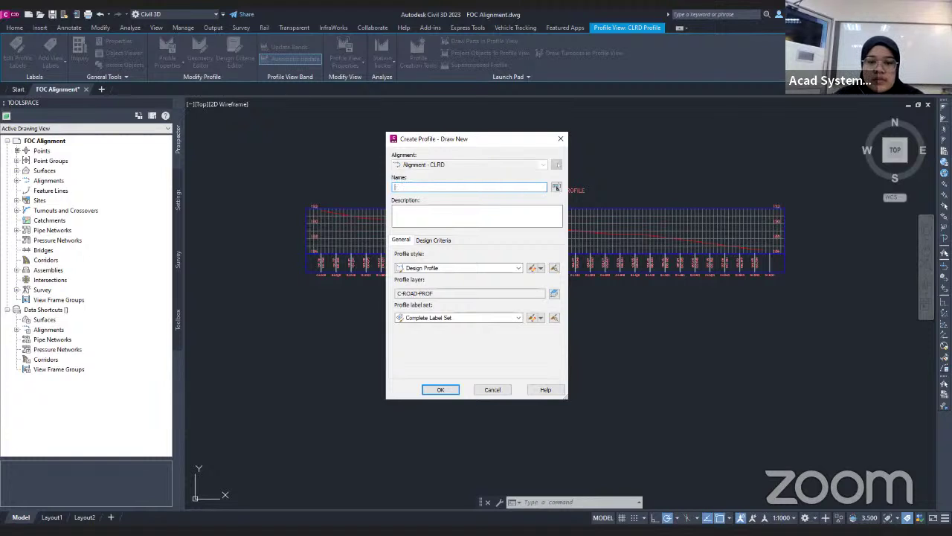
text(ropose)
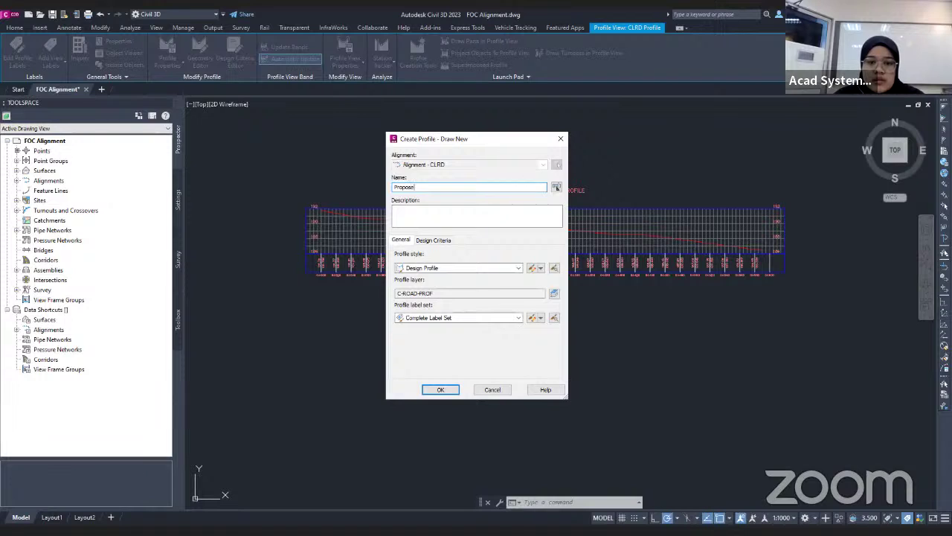
text(d Roa)
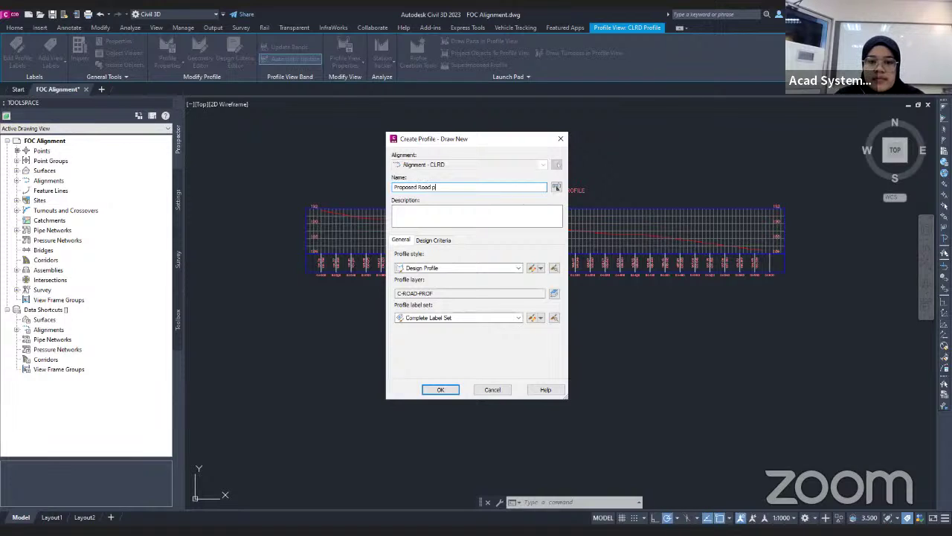
text(d Profile)
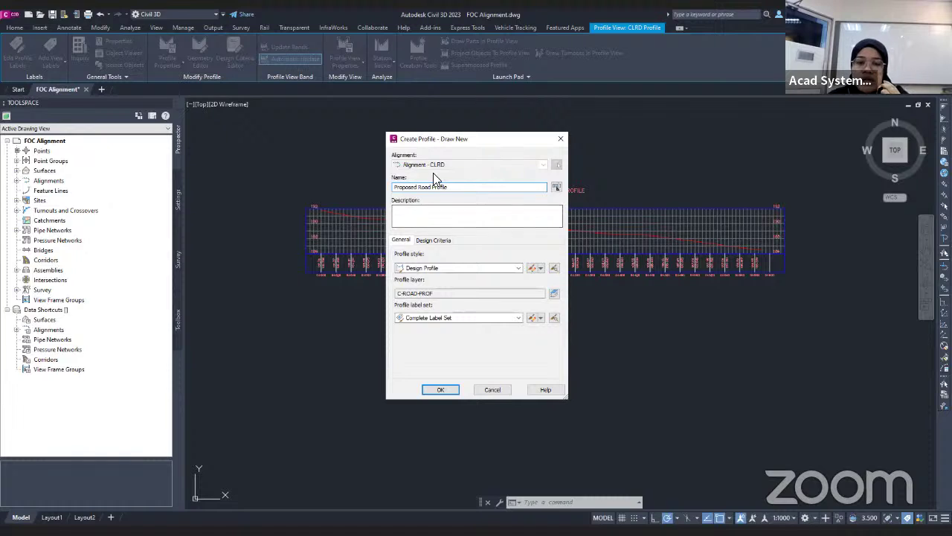
Step: Keep the Design Profile style and the Complete Label Set, and create the Proposed Road Profile
click(474, 320)
click(401, 321)
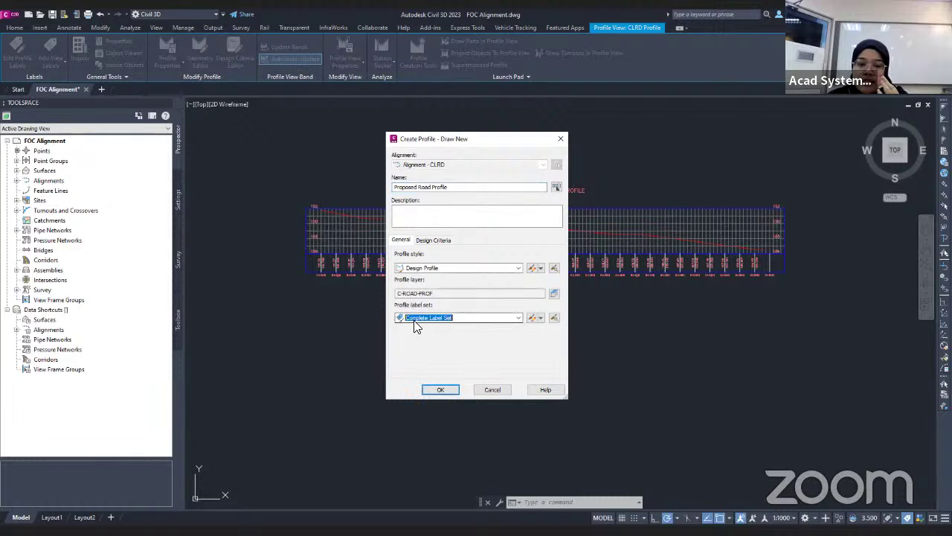
click(446, 271)
click(446, 277)
click(445, 285)
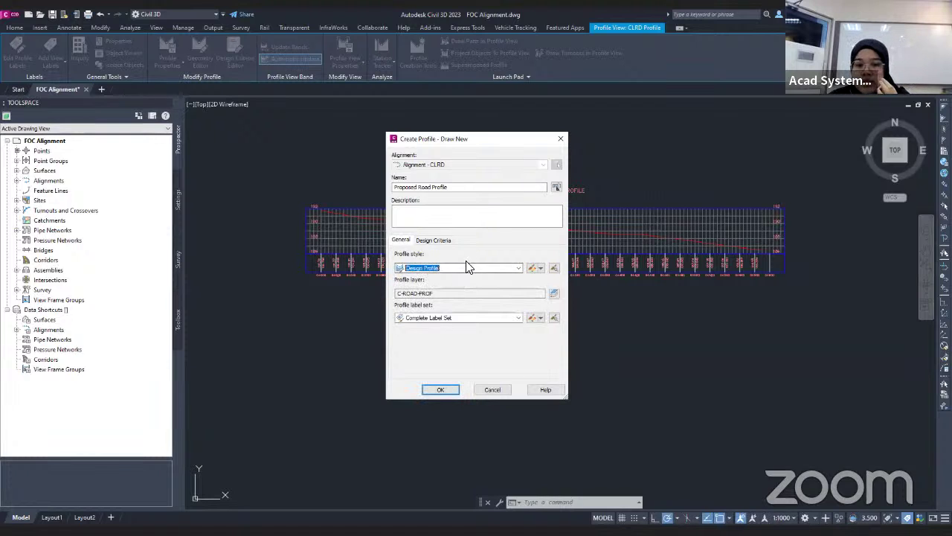
click(438, 391)
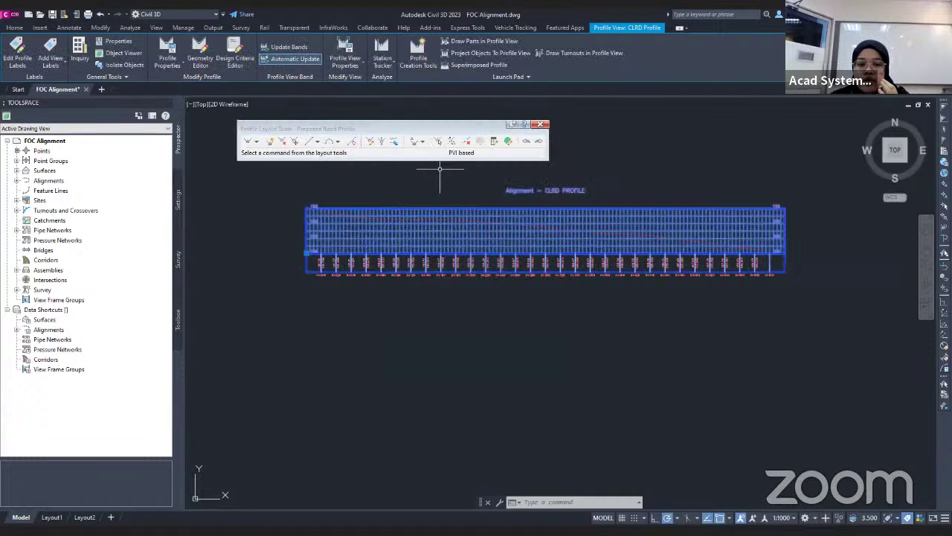
Step: Begin drawing the profile as tangents with curves, starting at station 0+000 on the 190 elevation line
scroll(428, 173, up, 2)
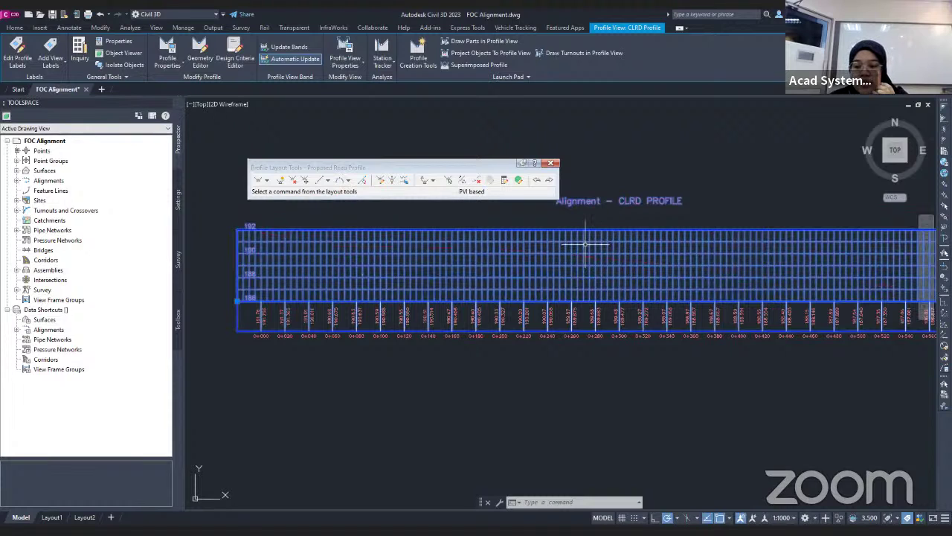
click(267, 181)
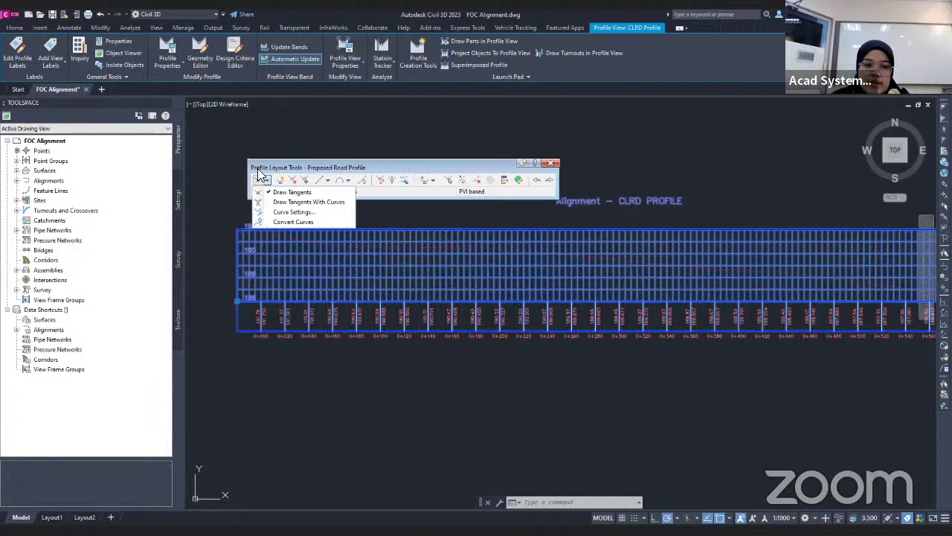
click(446, 144)
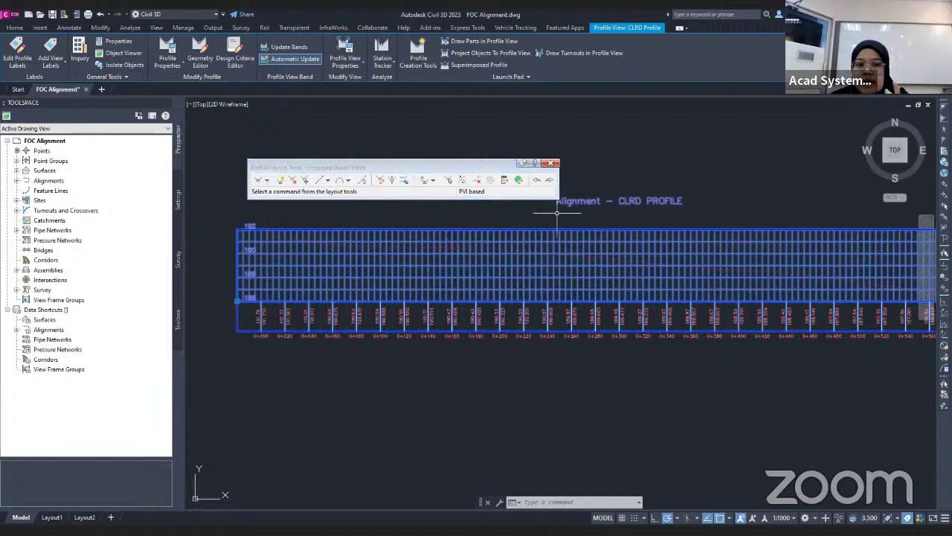
click(266, 184)
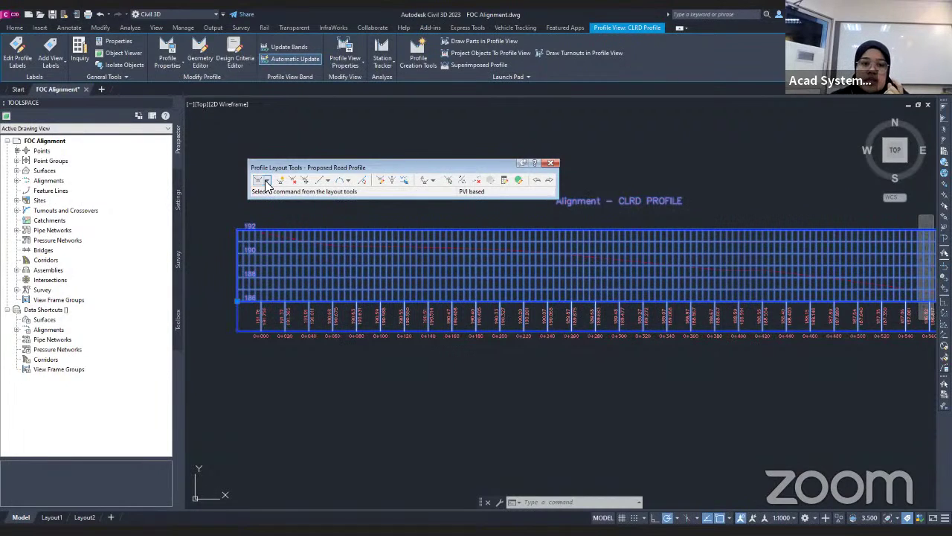
click(267, 184)
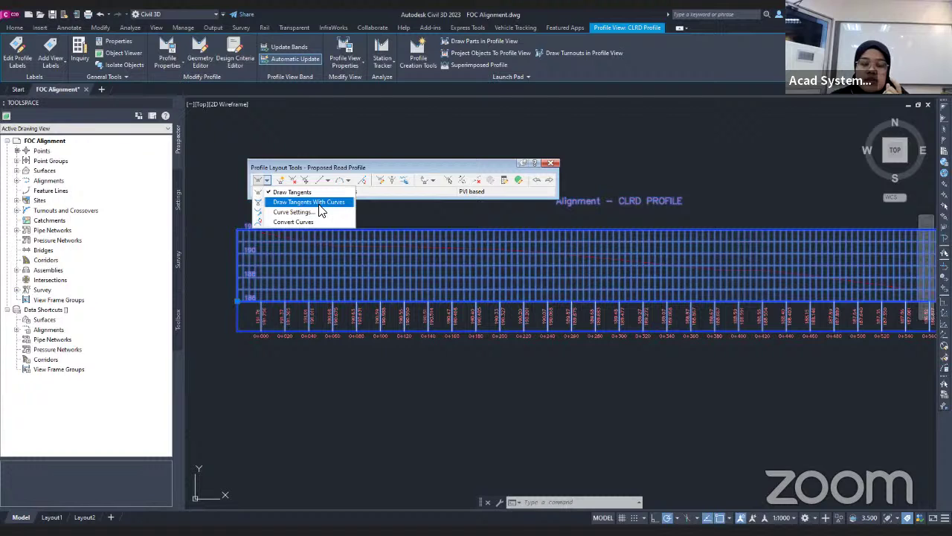
click(281, 203)
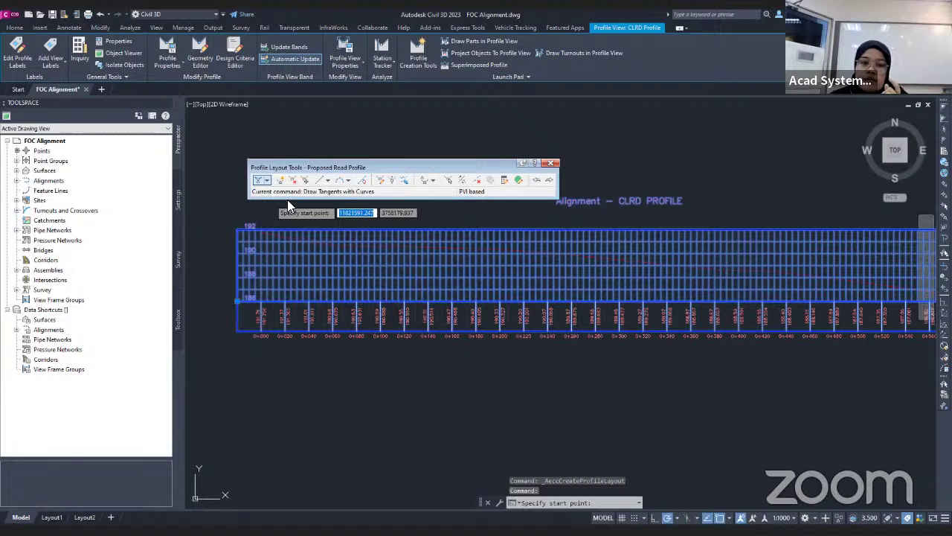
click(265, 181)
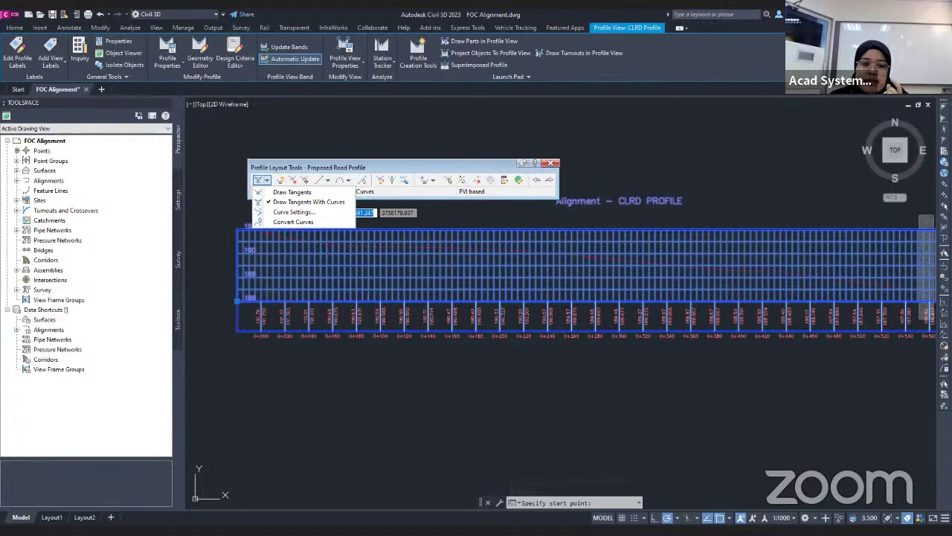
click(308, 202)
scroll(264, 230, up, 3)
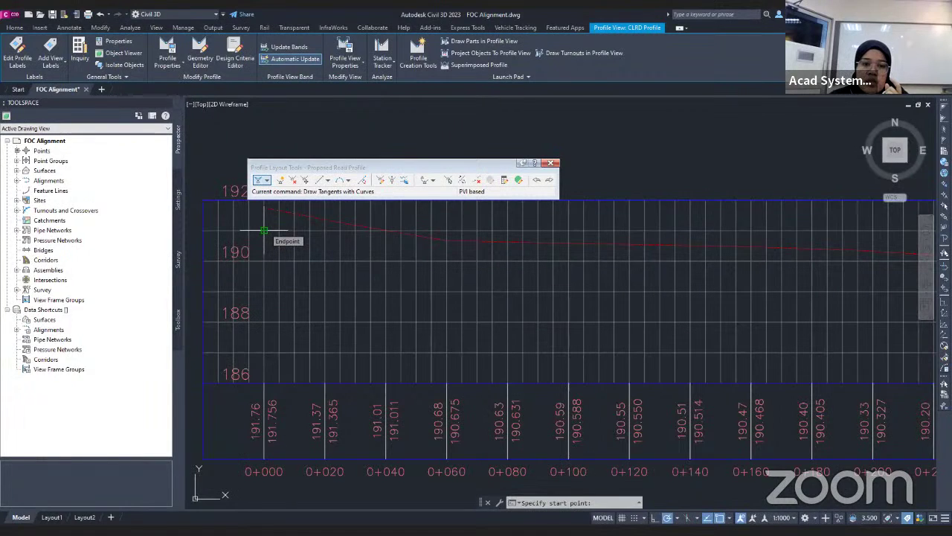
middle_drag(263, 230, 263, 240)
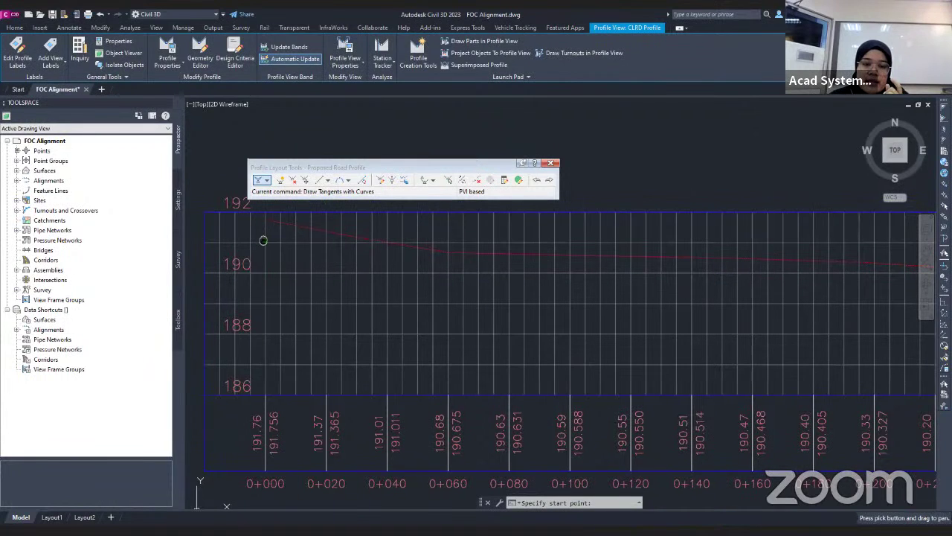
key(Escape)
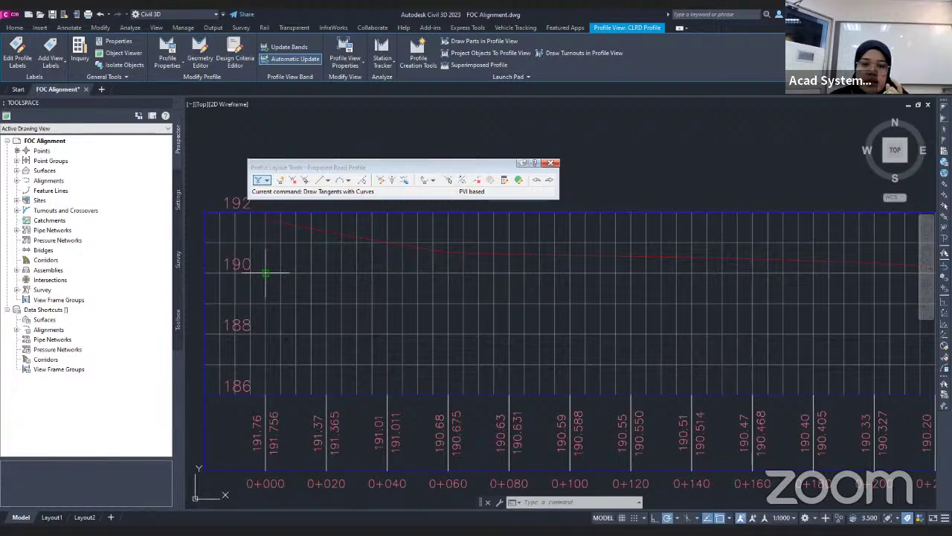
click(266, 273)
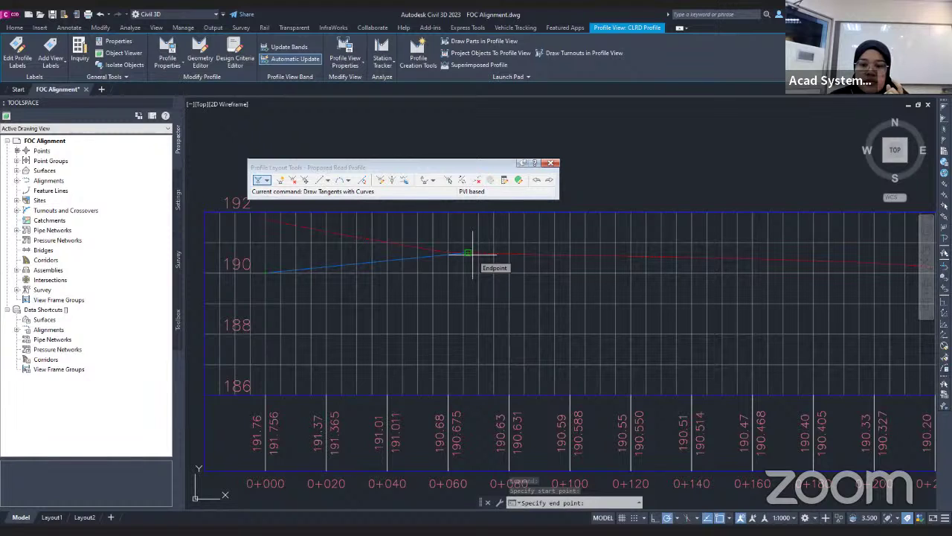
Step: Continue the tangents through points near stations 0+066, 0+192 and 0+385, and end the profile at about station 0+590 on the 188 elevation line
click(473, 254)
scroll(652, 295, down, 3)
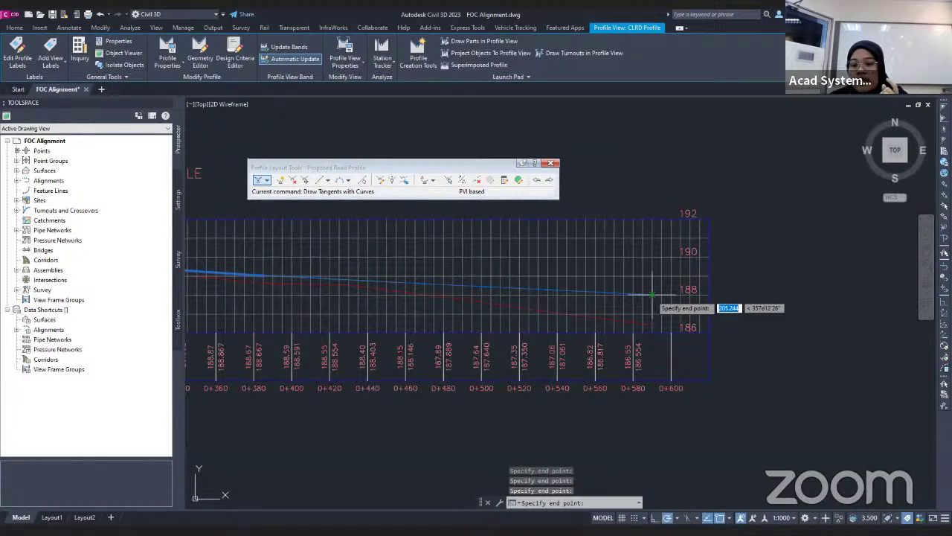
click(652, 295)
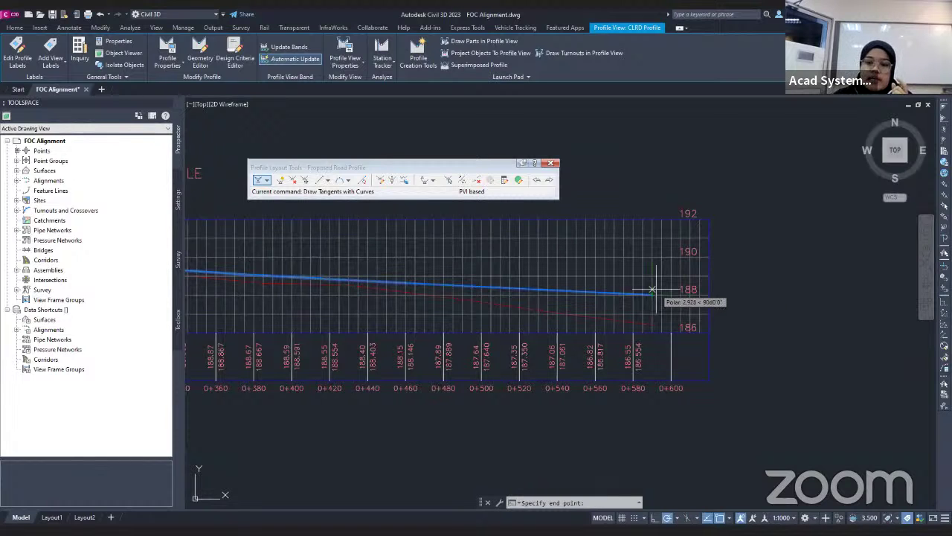
key(Return)
Step: Examine the Proposed Road Profile's vertical curve labels, PVI data and grades along the CLRD profile view, and compare its line with the existing ground
scroll(652, 288, down, 5)
scroll(327, 275, up, 5)
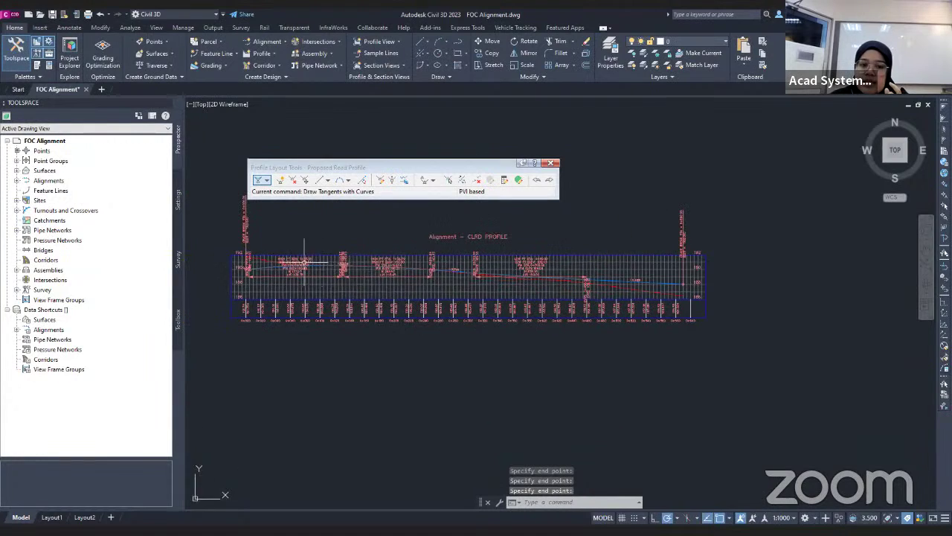
middle_drag(220, 269, 284, 265)
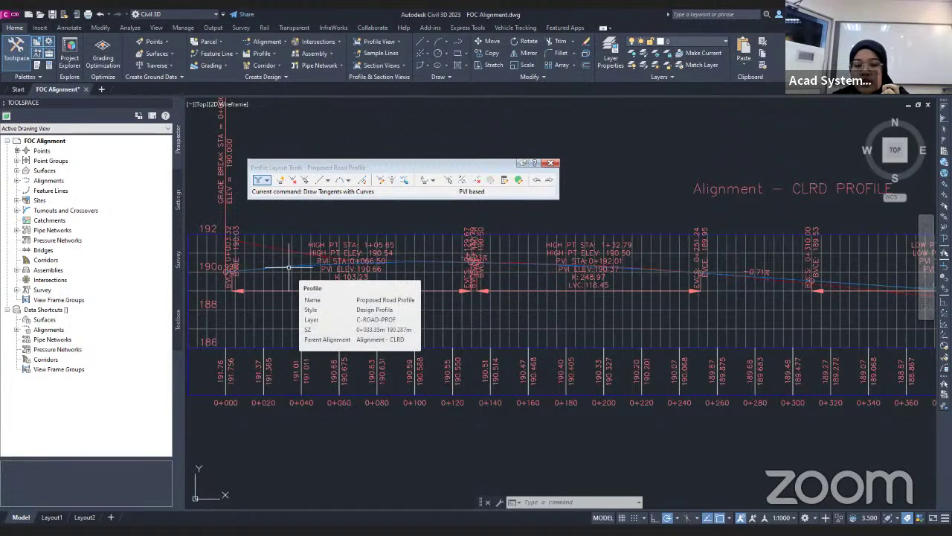
scroll(288, 266, down, 3)
middle_drag(289, 266, 382, 340)
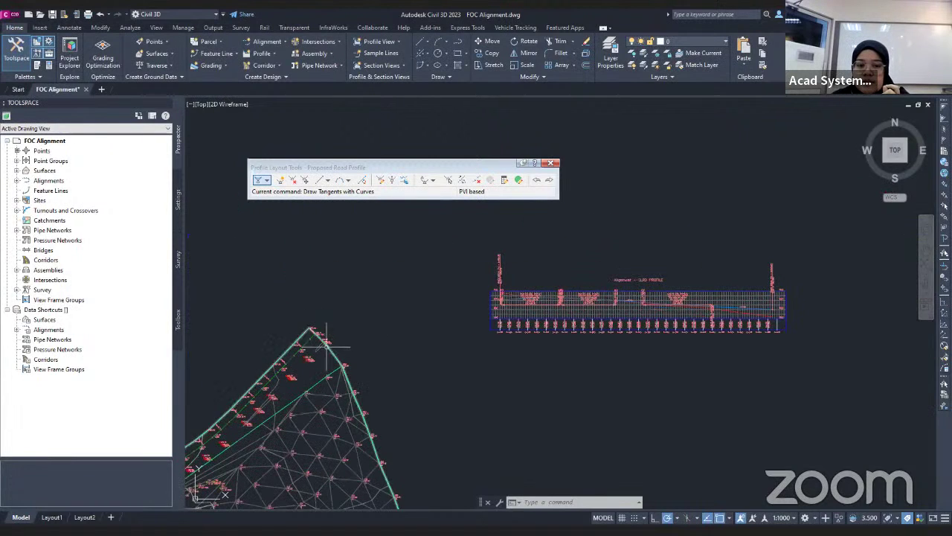
scroll(586, 275, up, 1)
scroll(566, 253, up, 4)
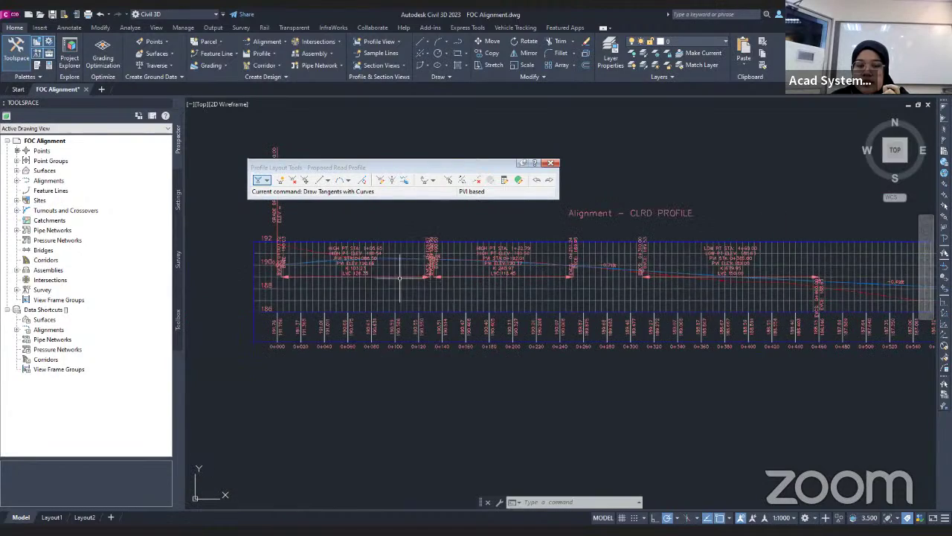
scroll(350, 260, up, 4)
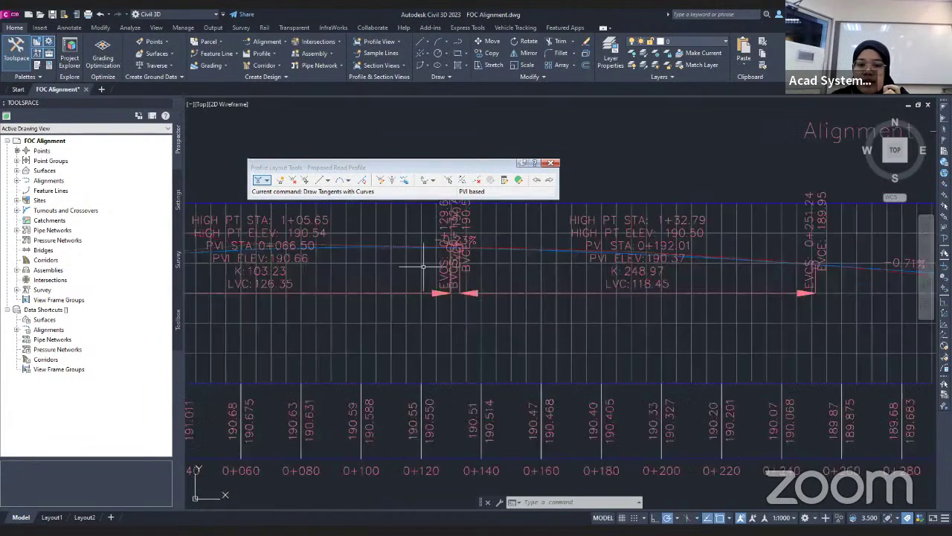
middle_drag(223, 250, 322, 293)
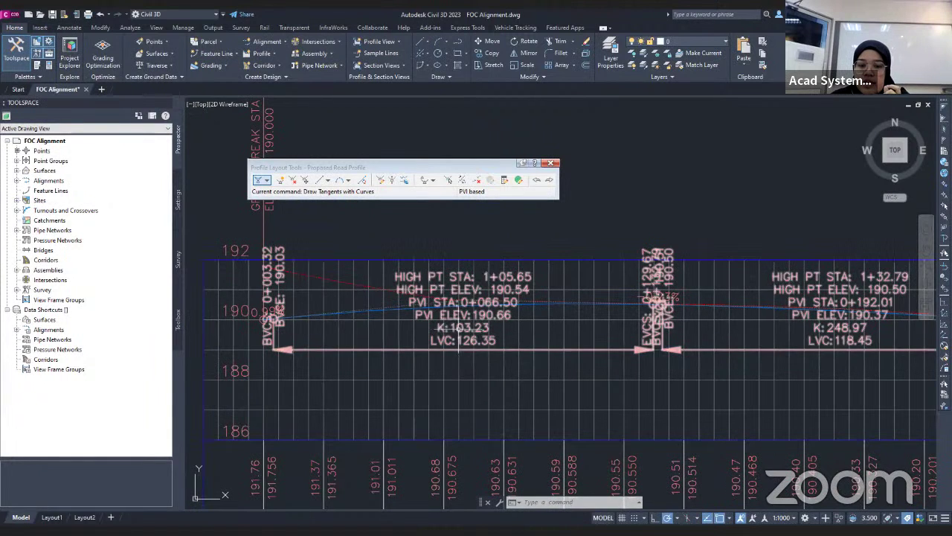
scroll(487, 321, up, 2)
scroll(493, 315, down, 6)
scroll(546, 320, up, 1)
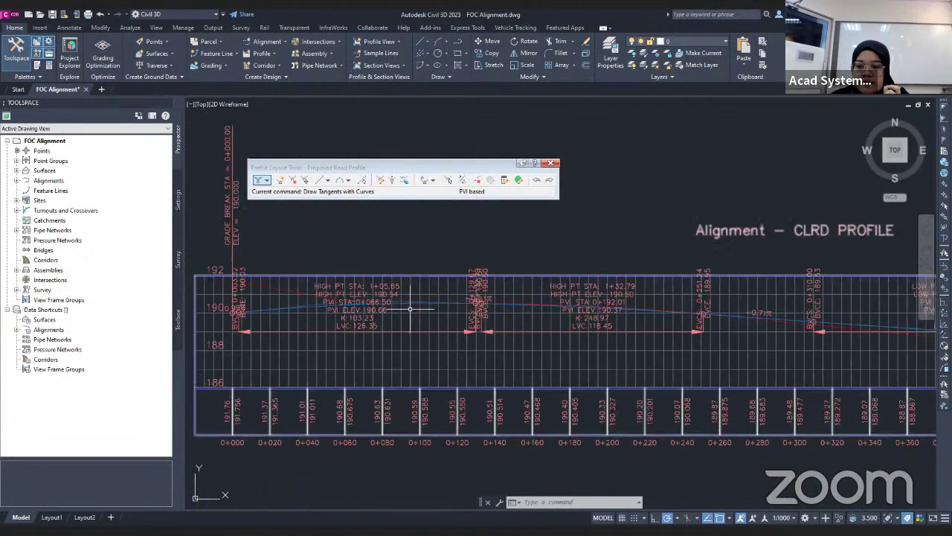
middle_drag(595, 314, 565, 311)
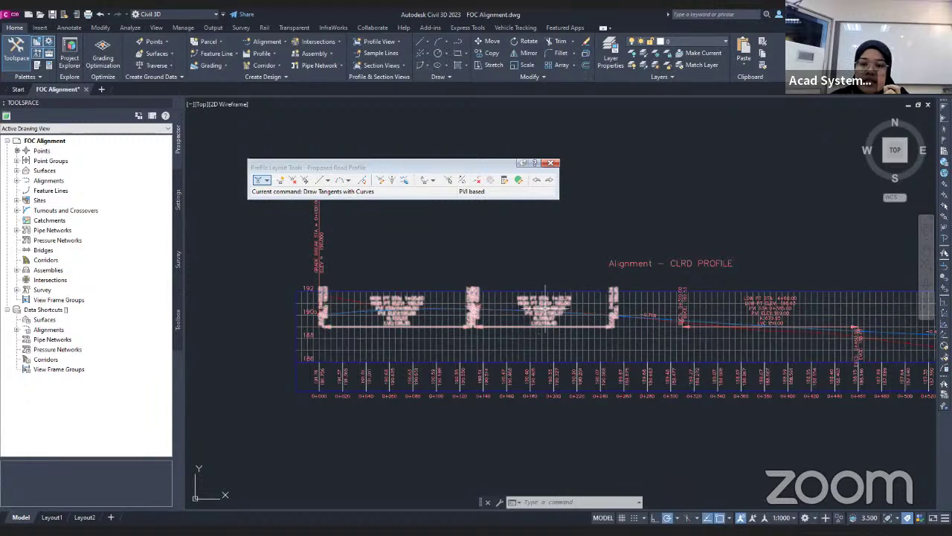
middle_drag(544, 296, 473, 283)
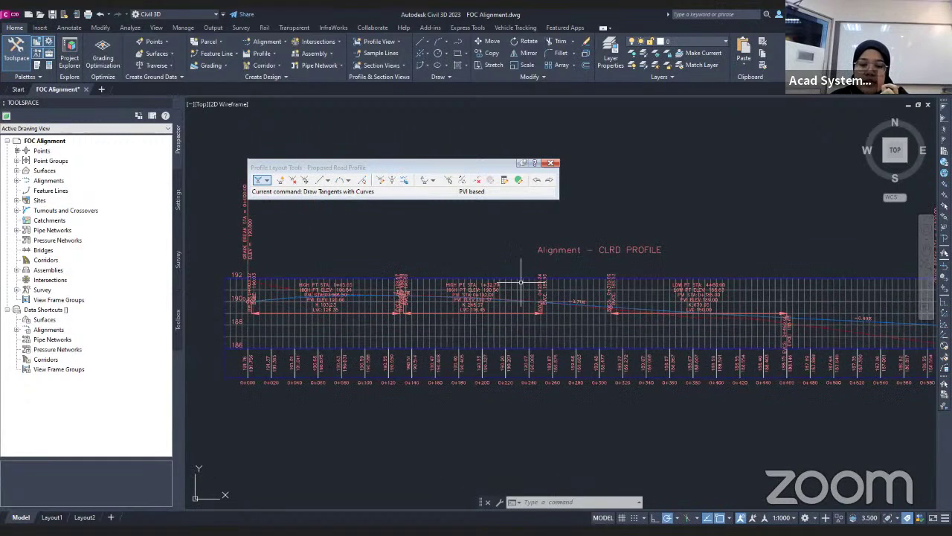
mouse_move(541, 325)
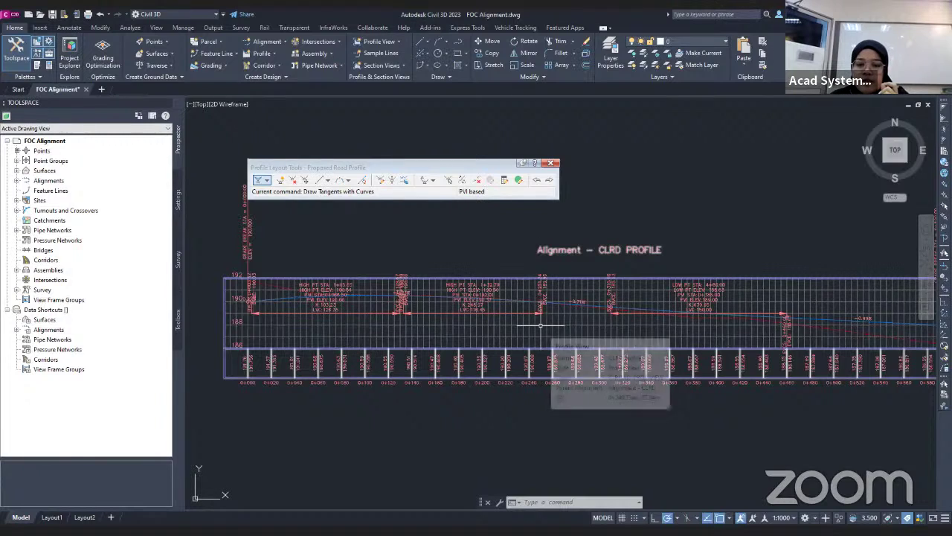